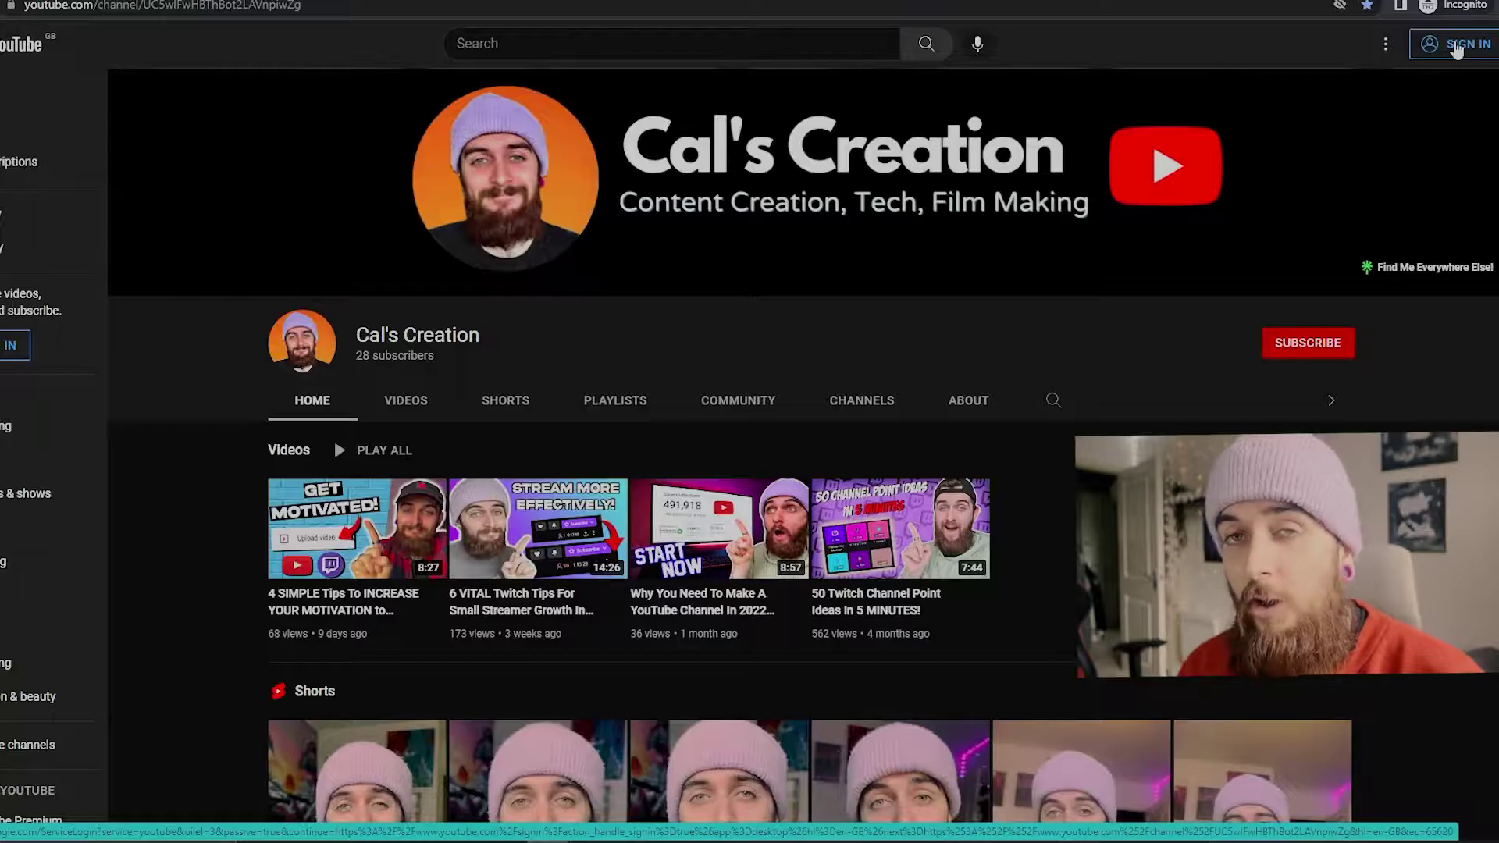
# Step: Go to Google sign-in from YouTube, dismiss saved accounts, and open the Create account options
pyautogui.click(1456, 45)
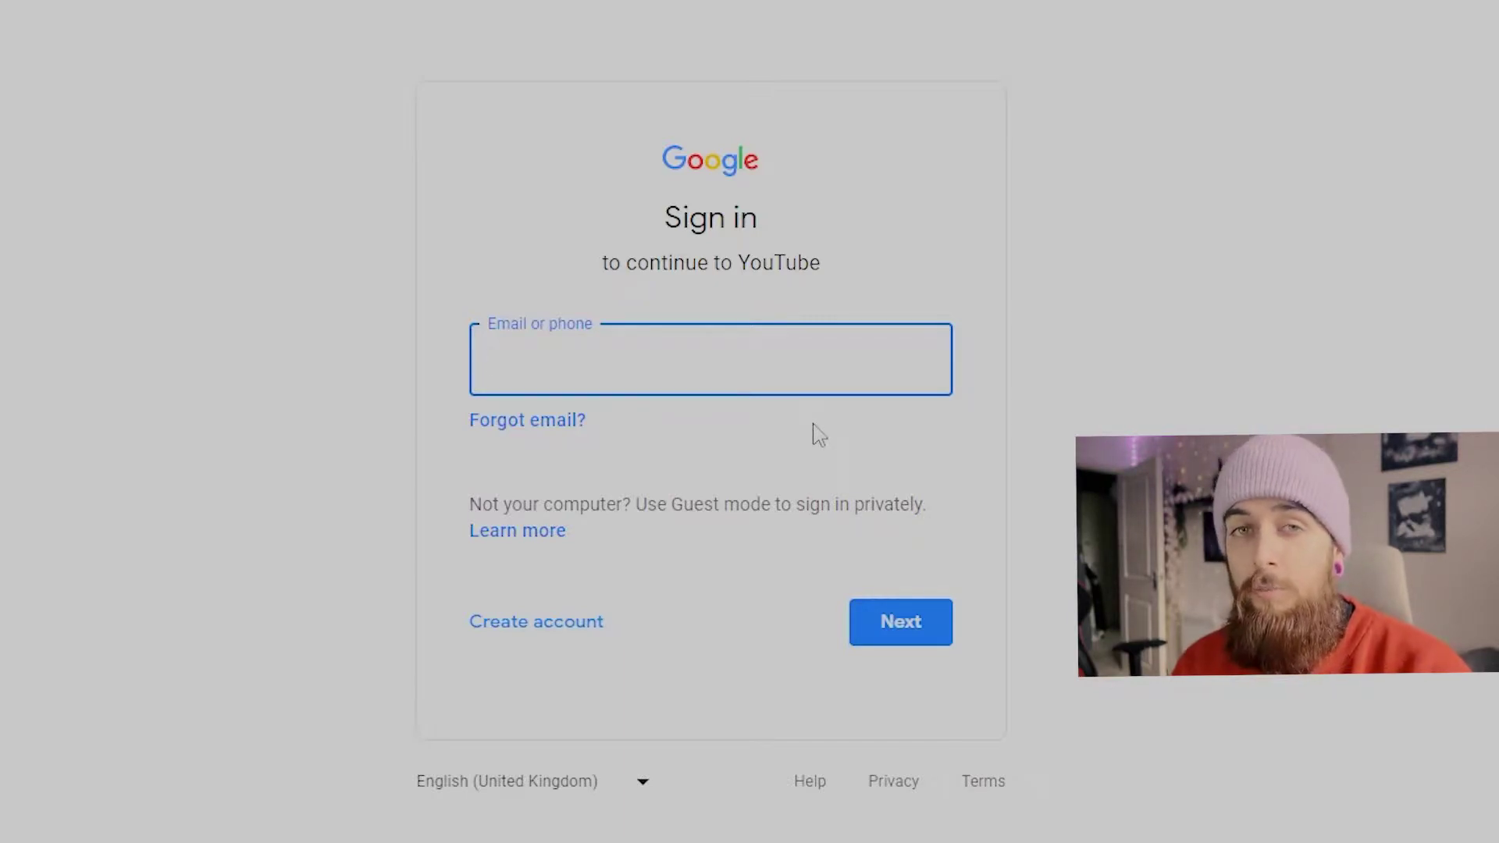
pyautogui.click(291, 404)
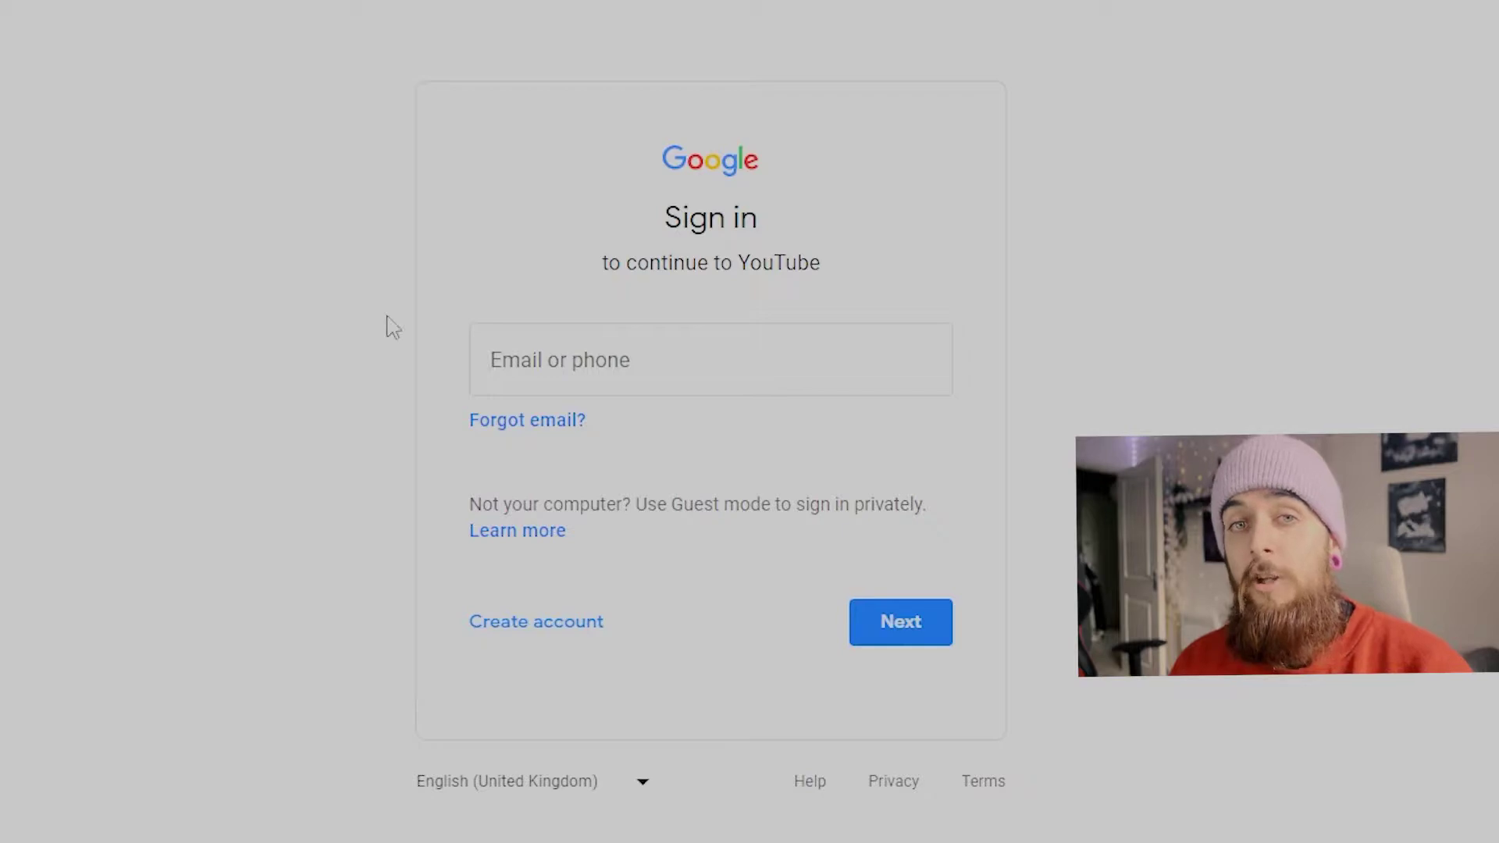
pyautogui.click(559, 332)
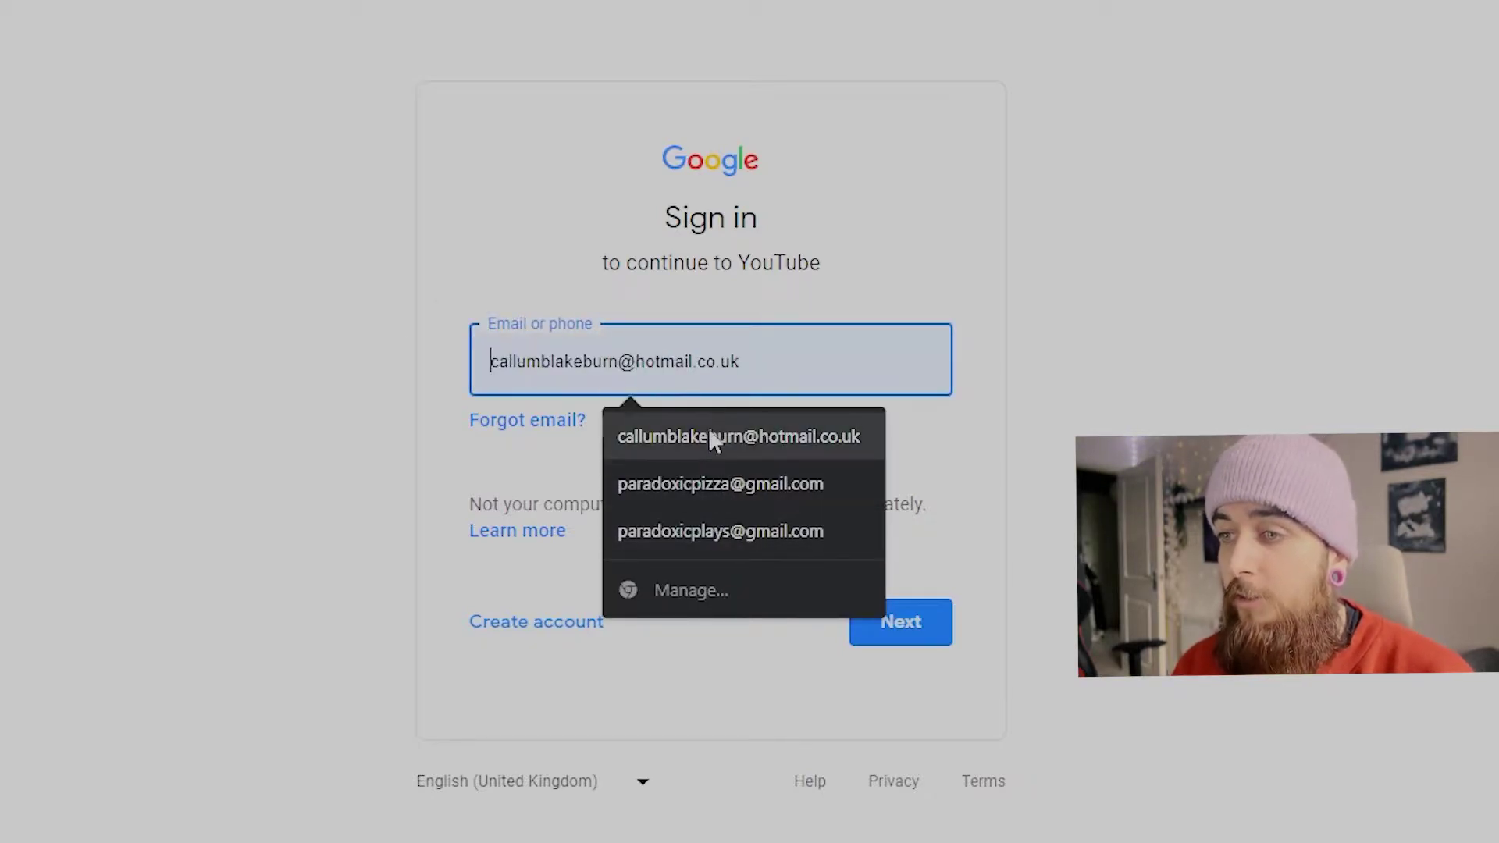
pyautogui.click(478, 451)
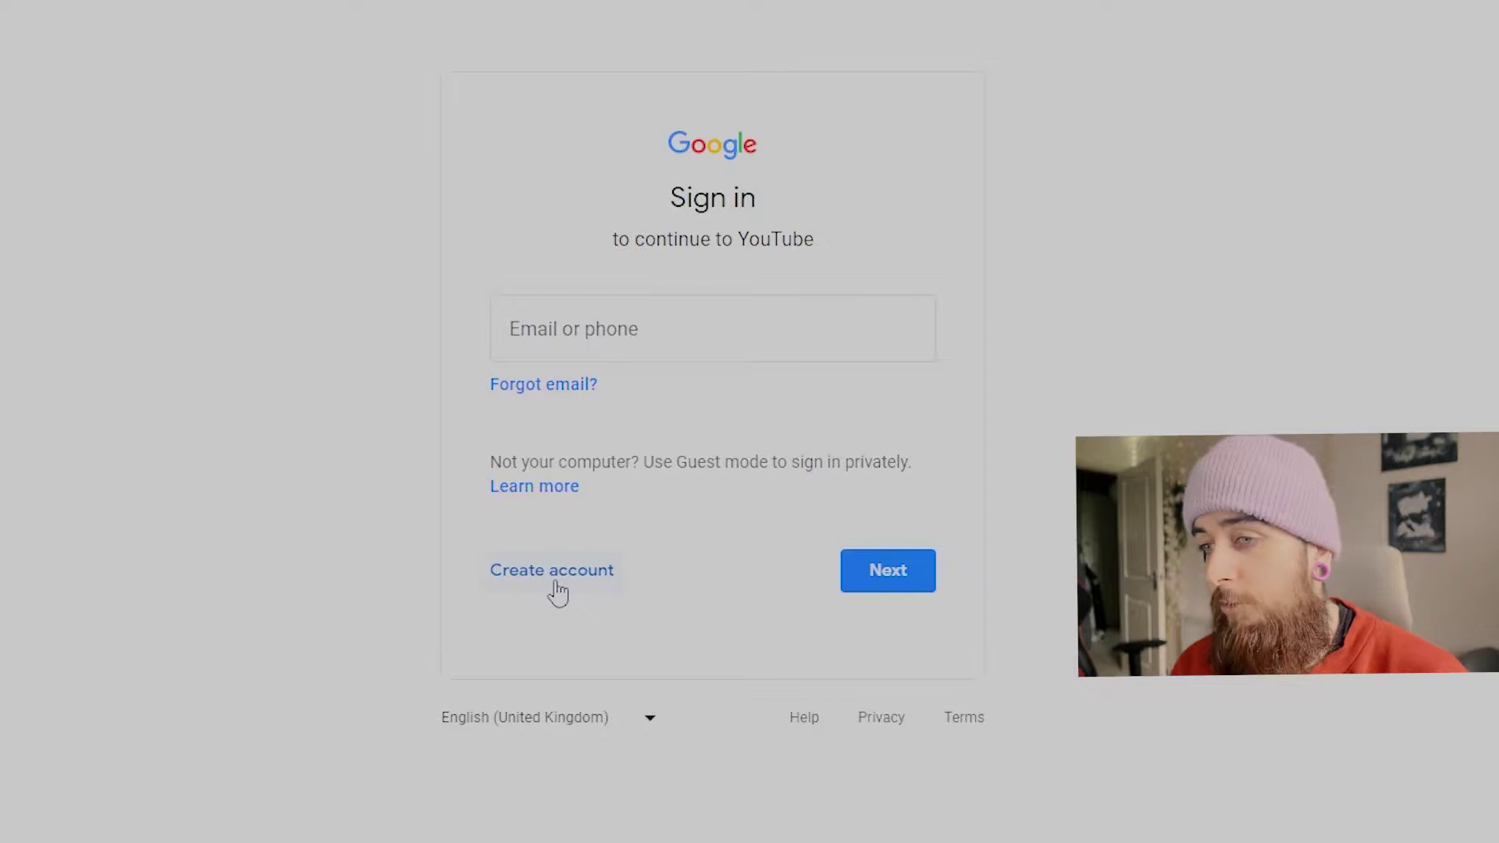
pyautogui.click(558, 593)
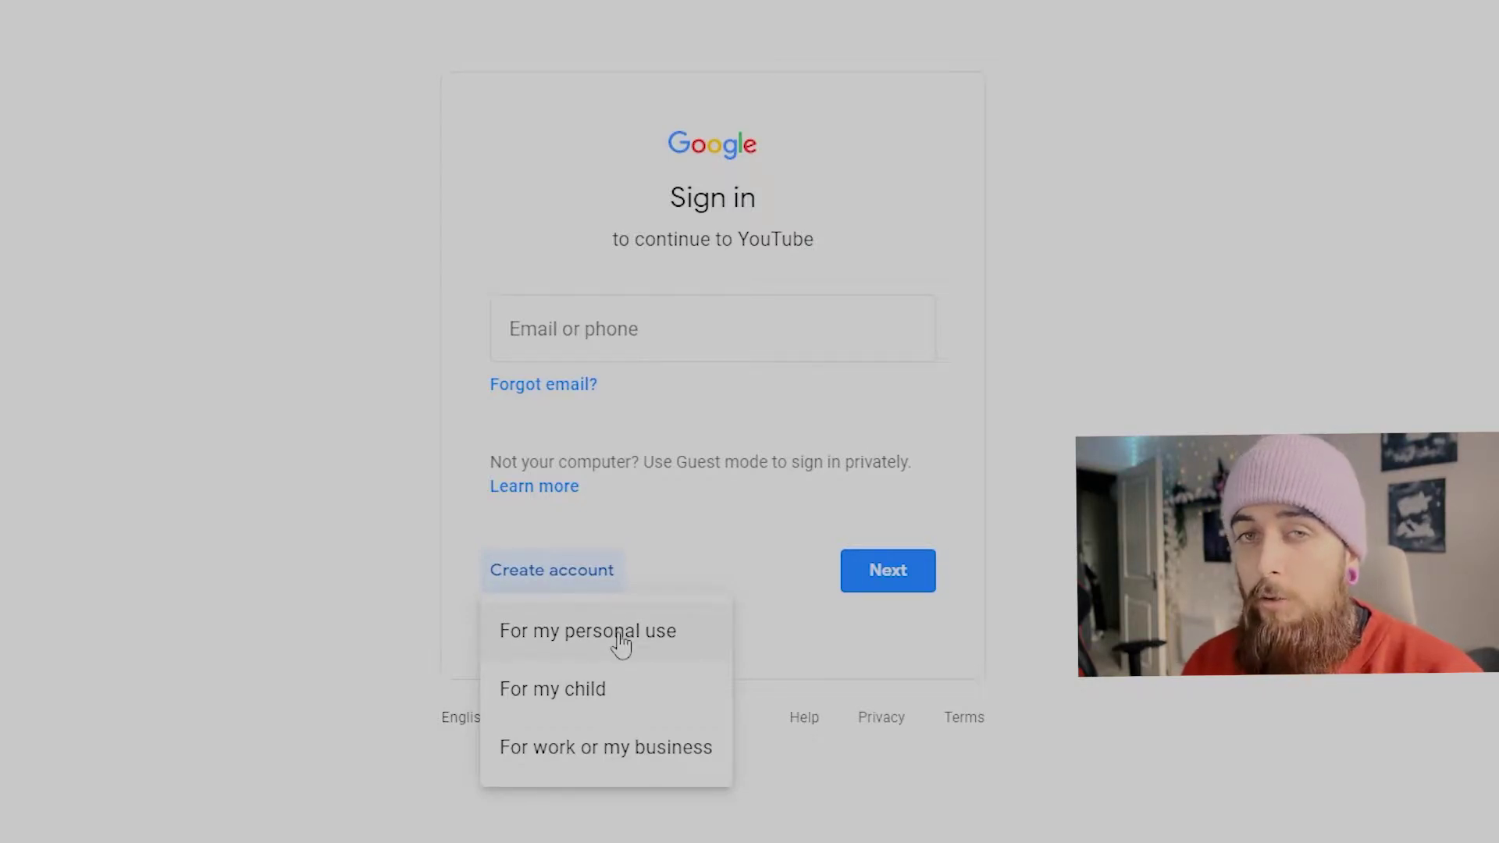
# Step: Choose a work or business account and autofill the first and last name from a saved entry
pyautogui.click(639, 746)
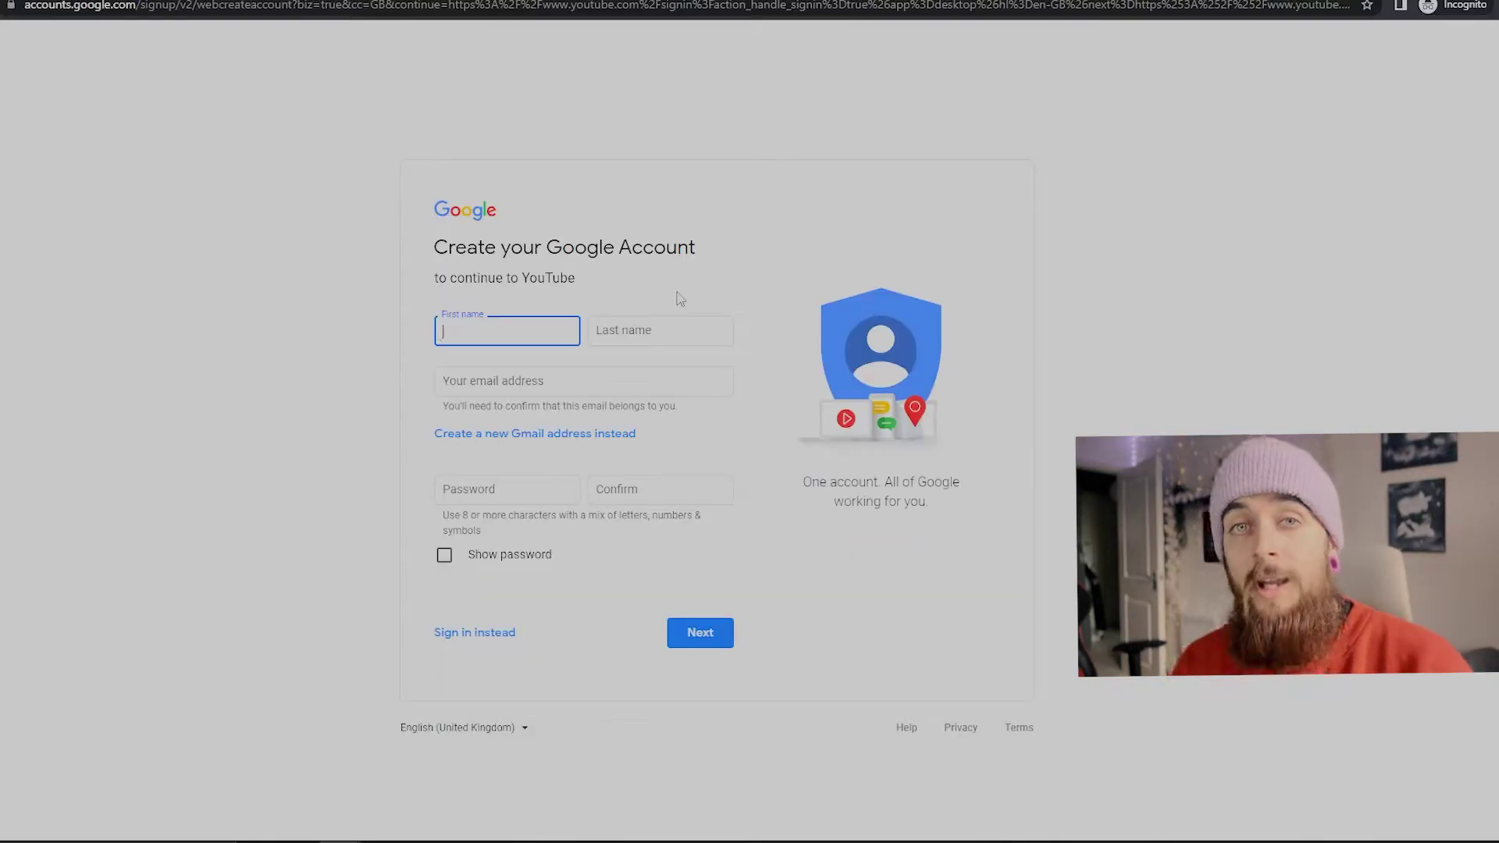
pyautogui.click(611, 336)
pyautogui.click(521, 335)
pyautogui.click(591, 337)
pyautogui.click(593, 292)
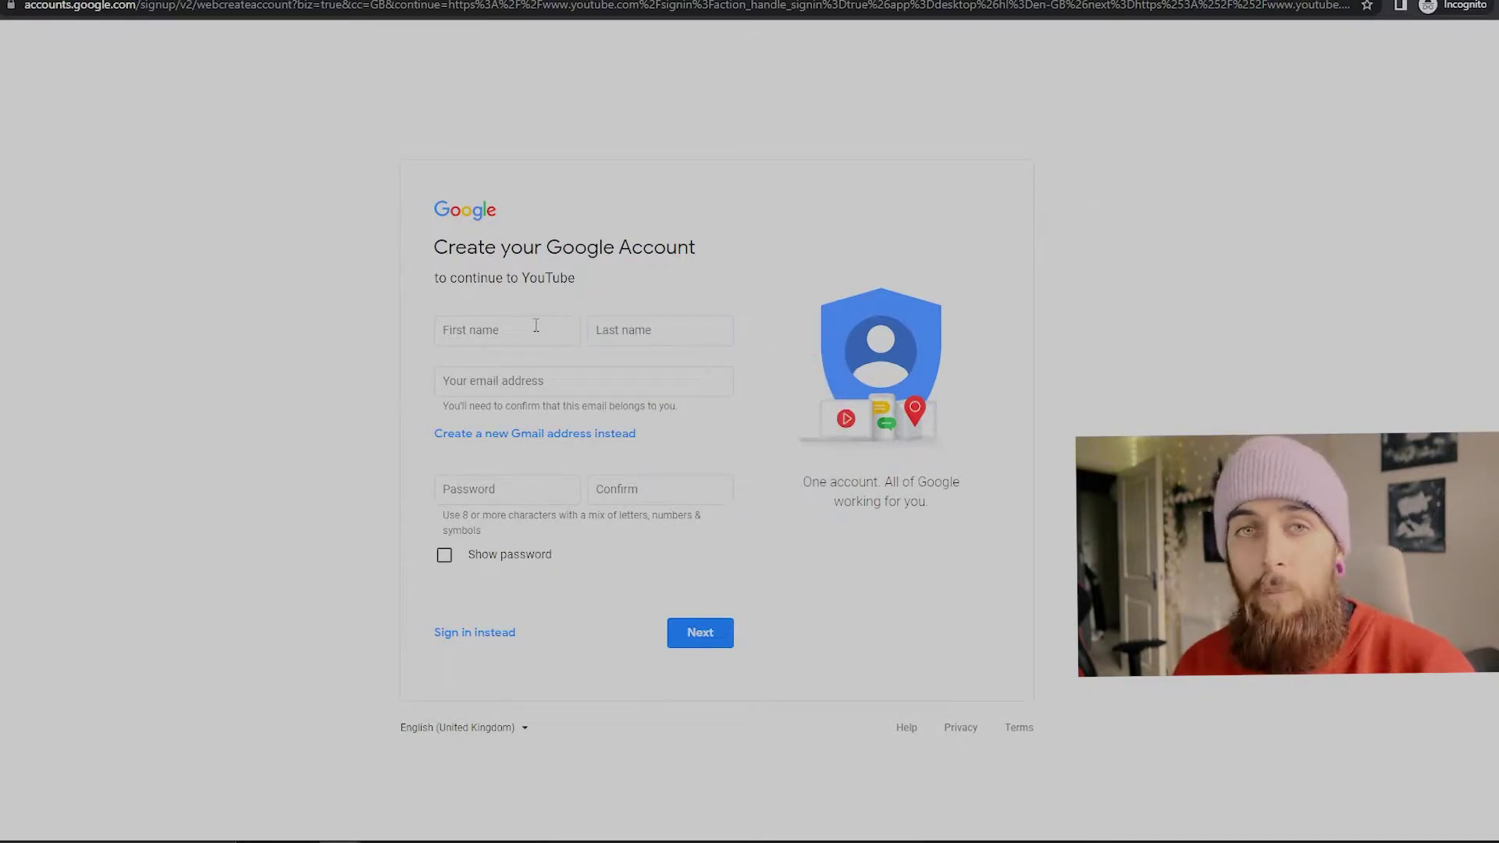
pyautogui.click(523, 345)
pyautogui.click(565, 384)
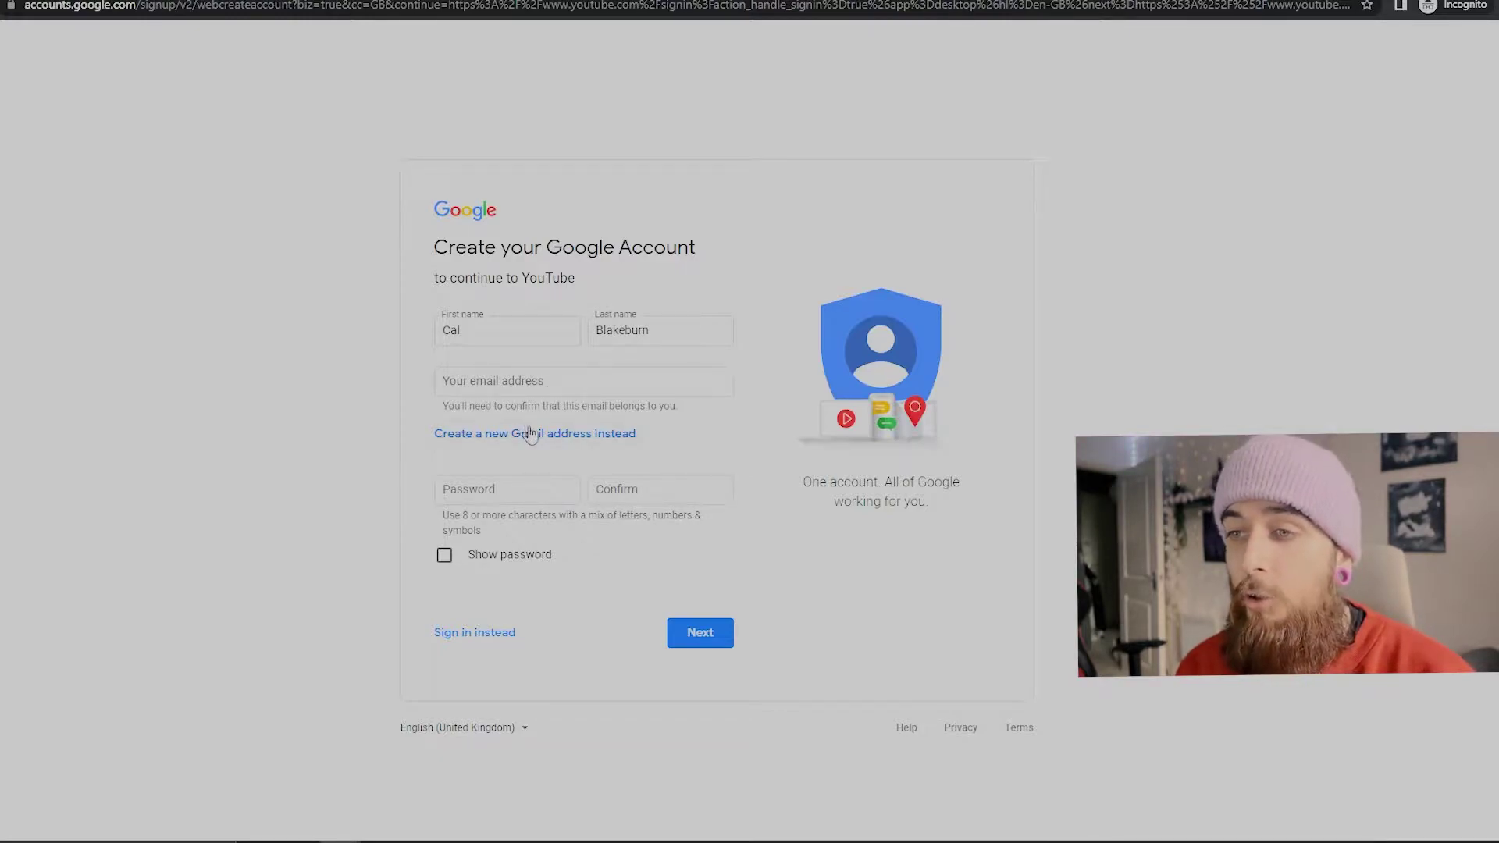
# Step: Make a new Gmail address with a suggested available username, enter the password and submit
pyautogui.click(573, 435)
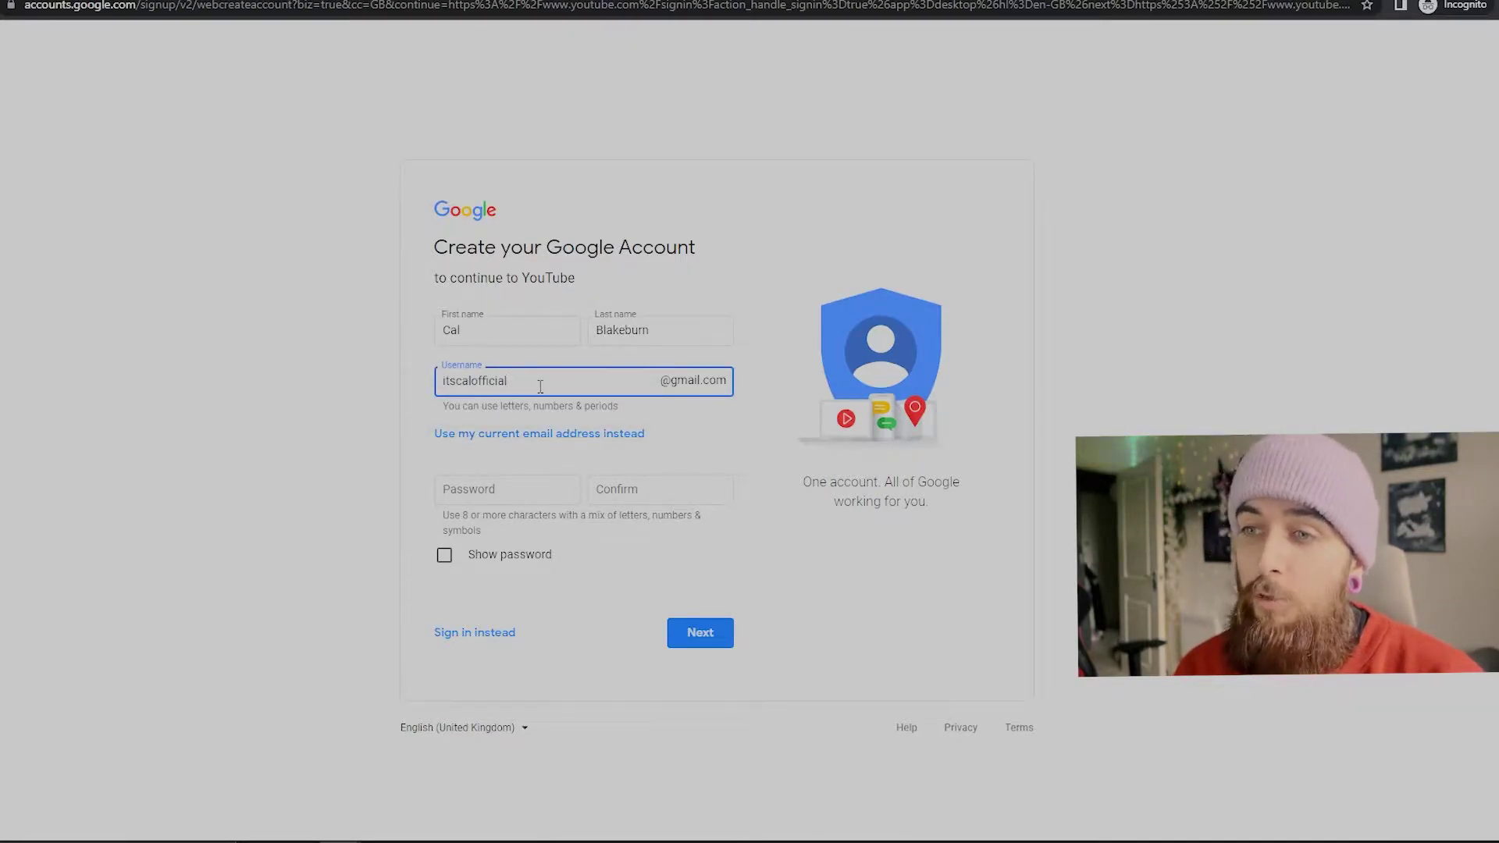
pyautogui.click(537, 490)
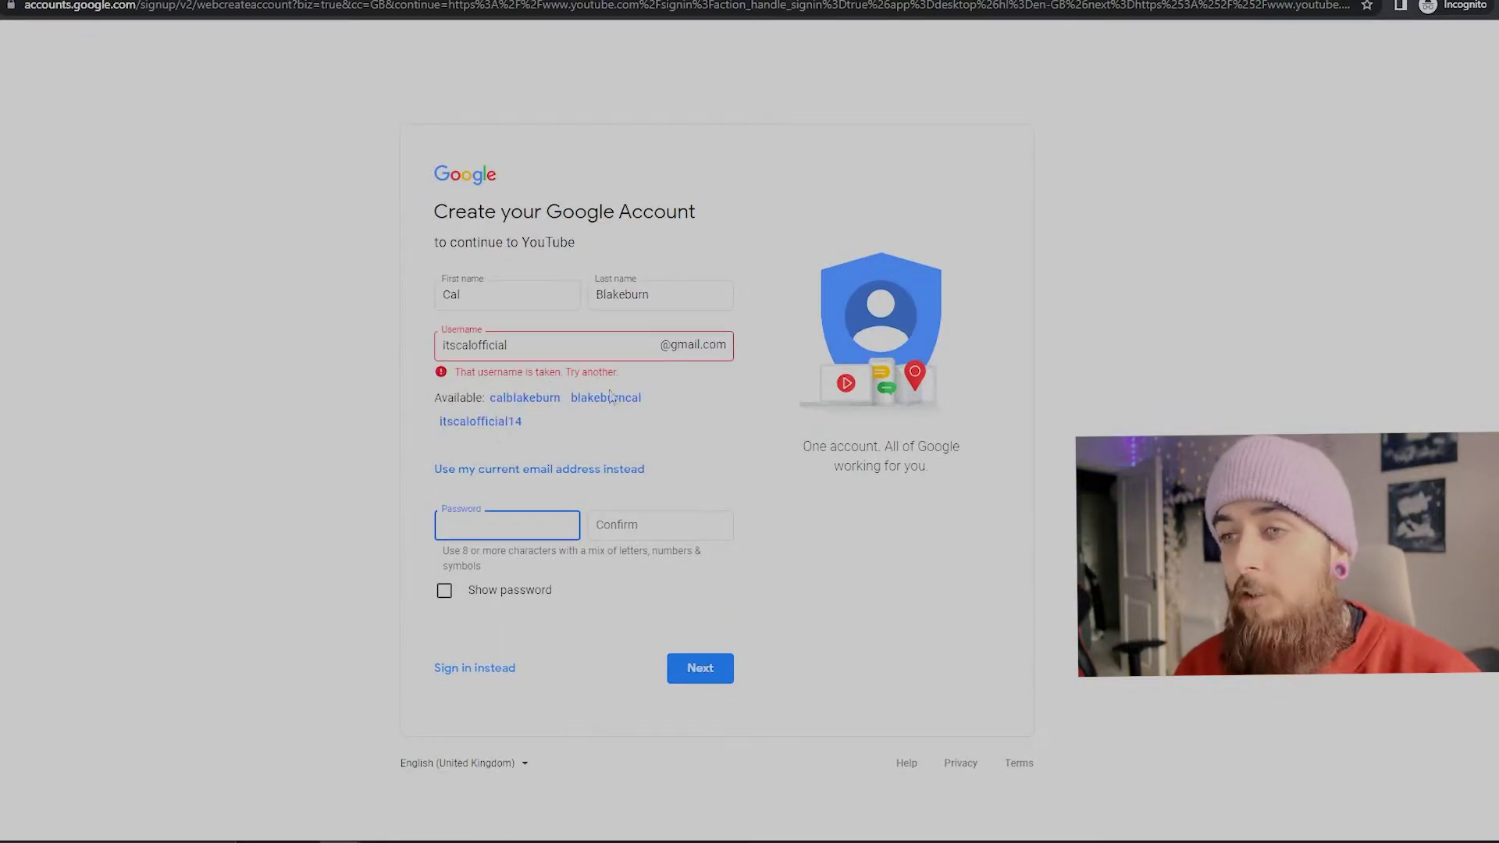
pyautogui.click(524, 398)
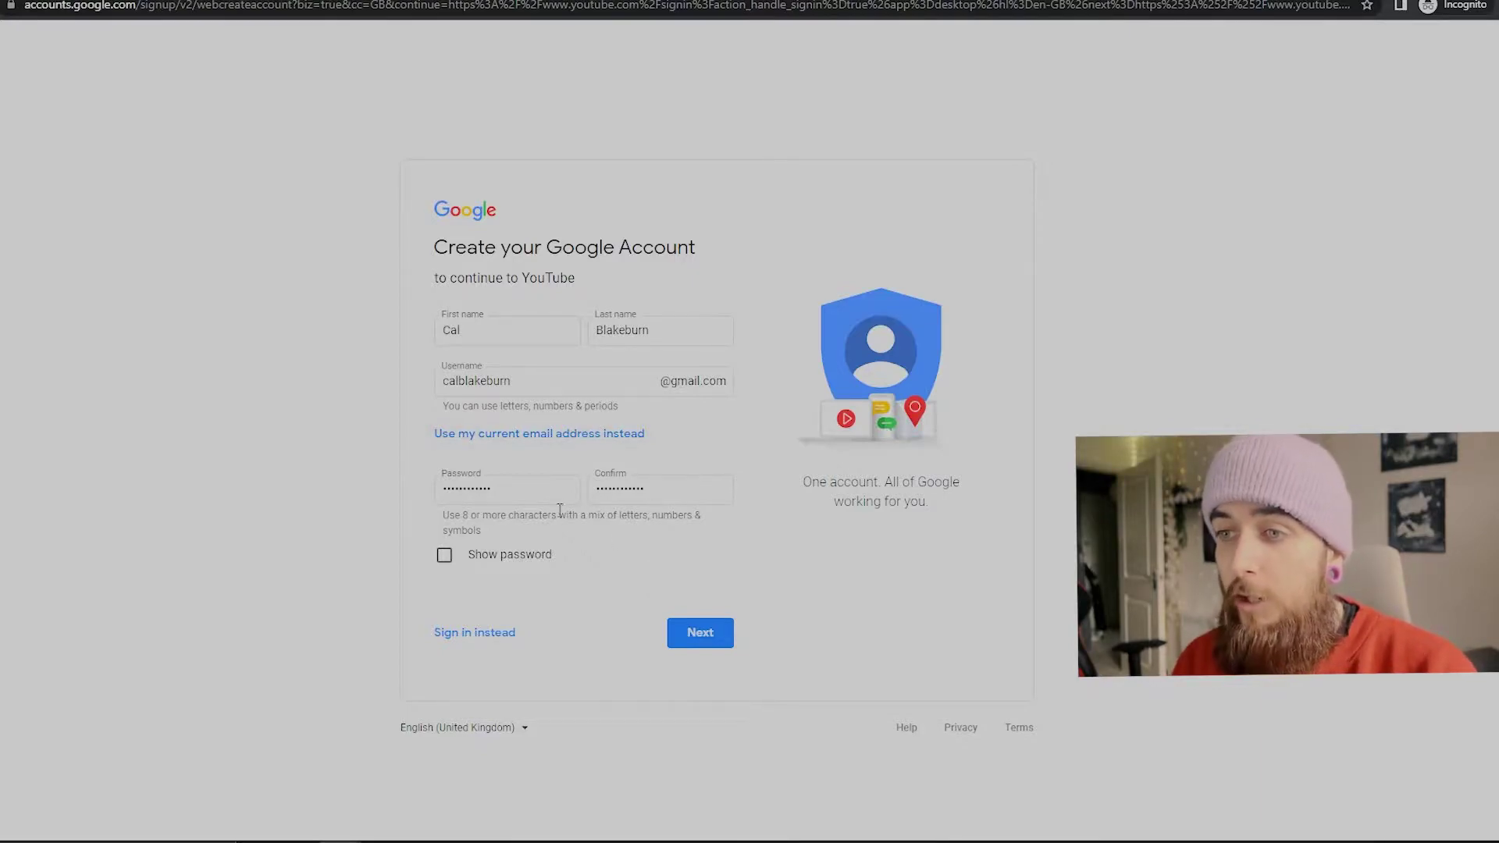
pyautogui.click(705, 648)
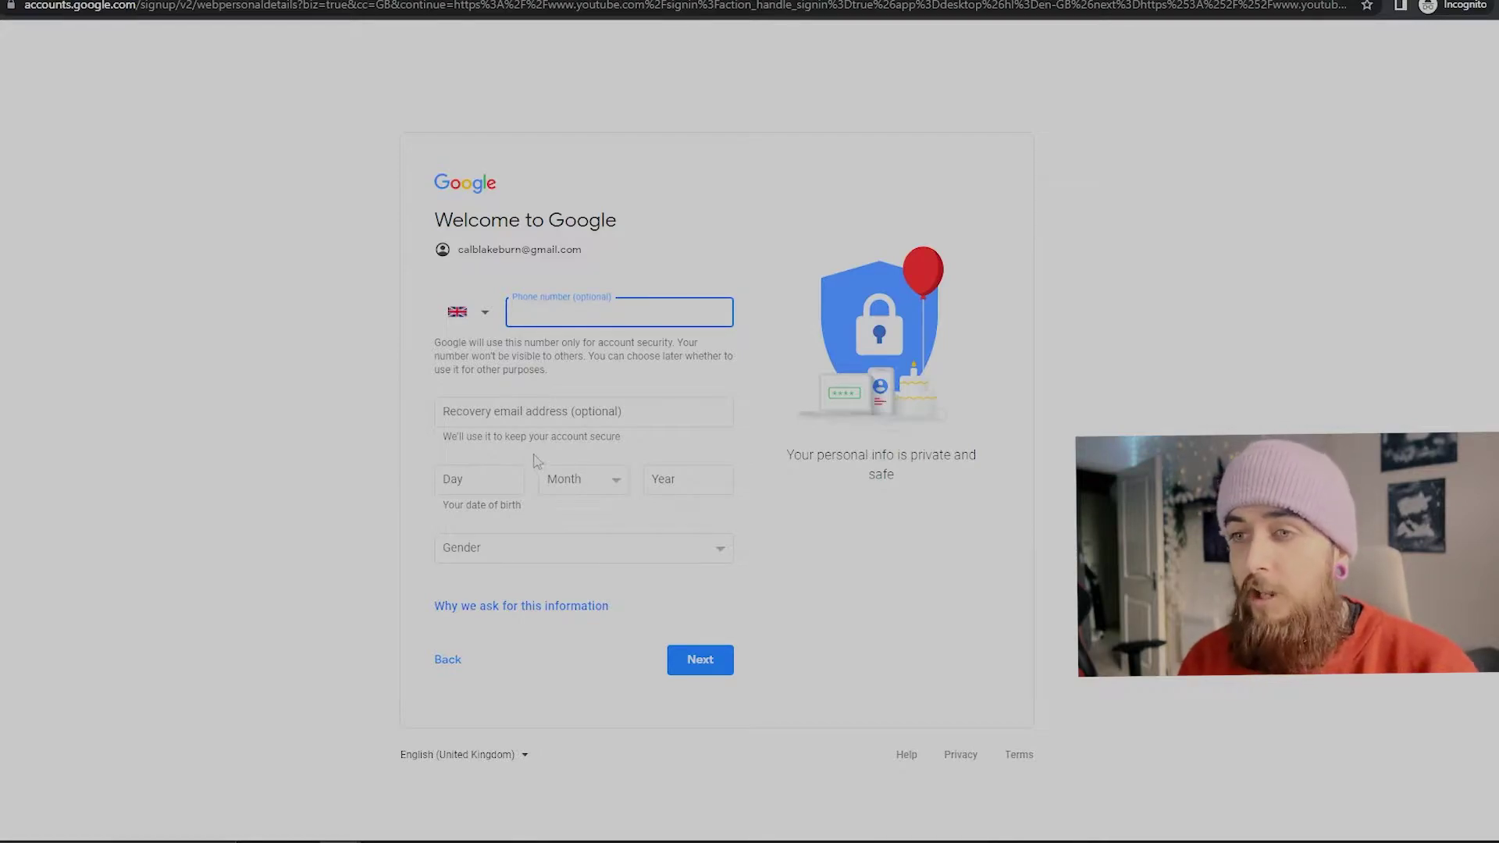
# Step: Fill in the Day, Month, Year and Gender fields on Welcome to Google and continue
pyautogui.click(510, 489)
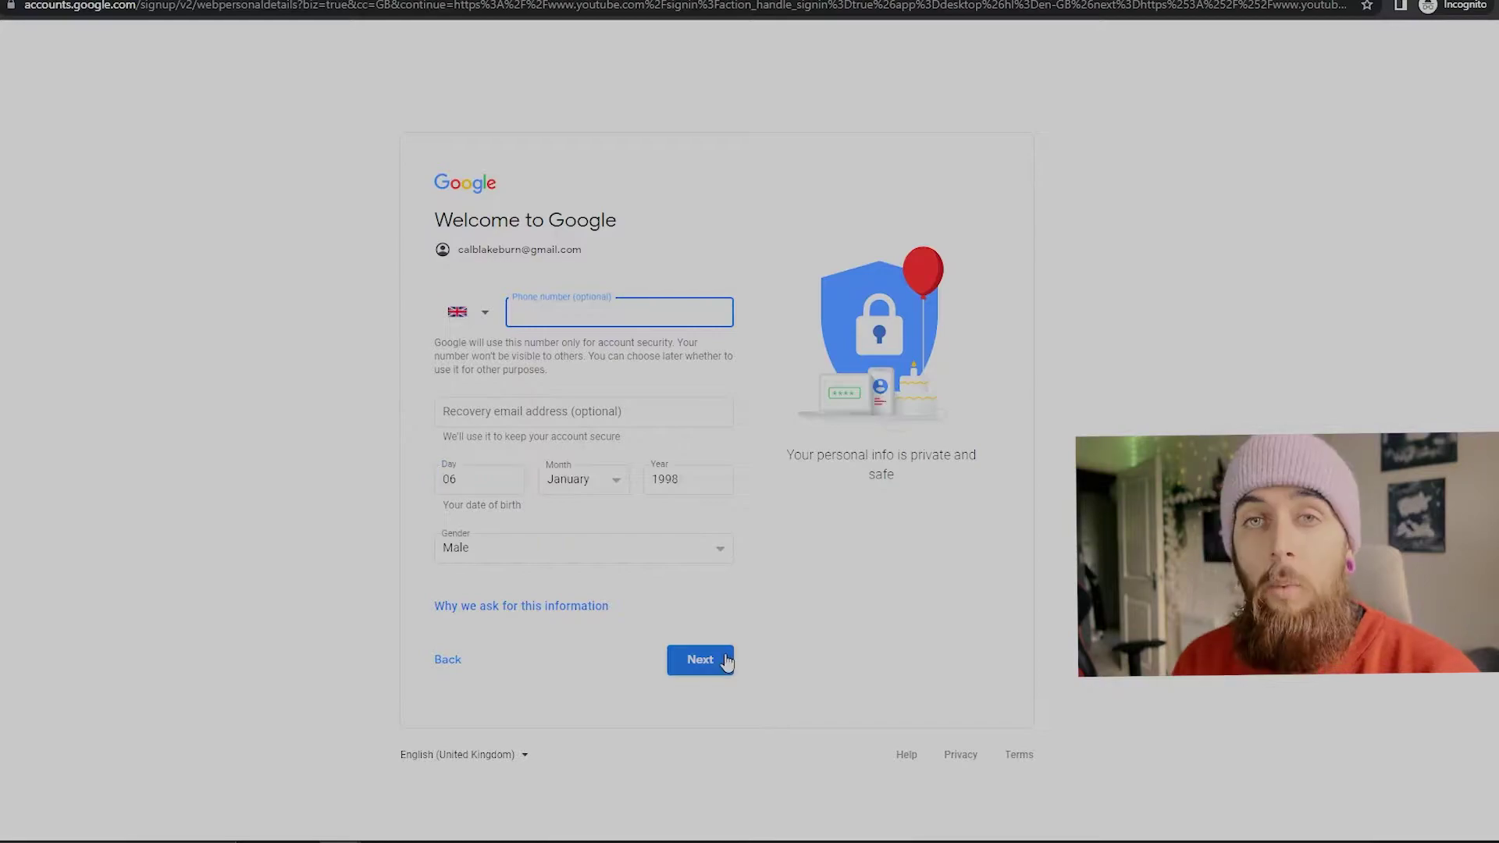
pyautogui.click(726, 662)
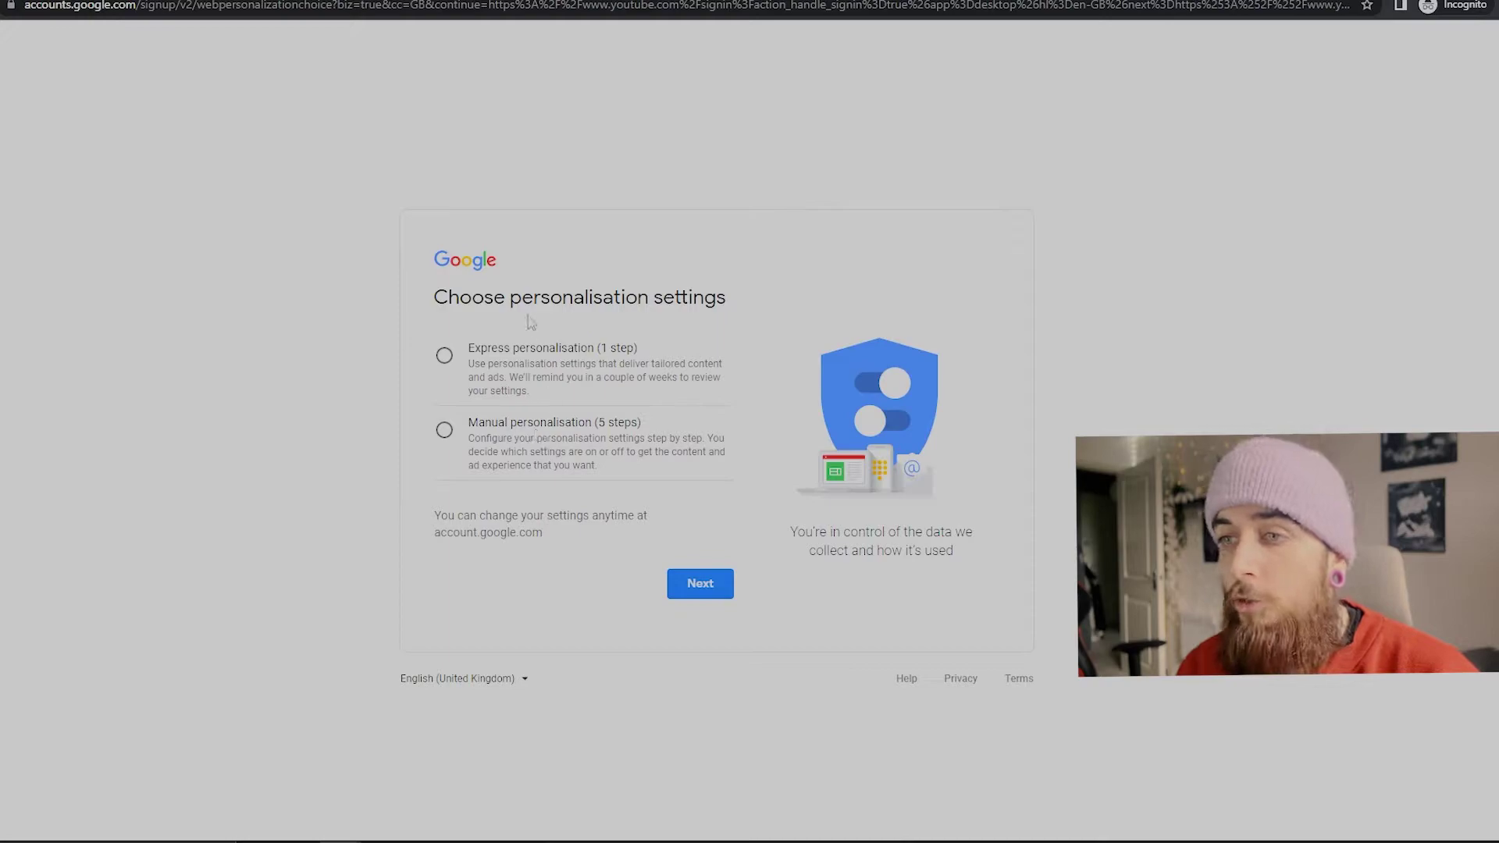
# Step: Choose express personalisation, confirm those settings, and agree to Google's Privacy and Terms
pyautogui.click(516, 357)
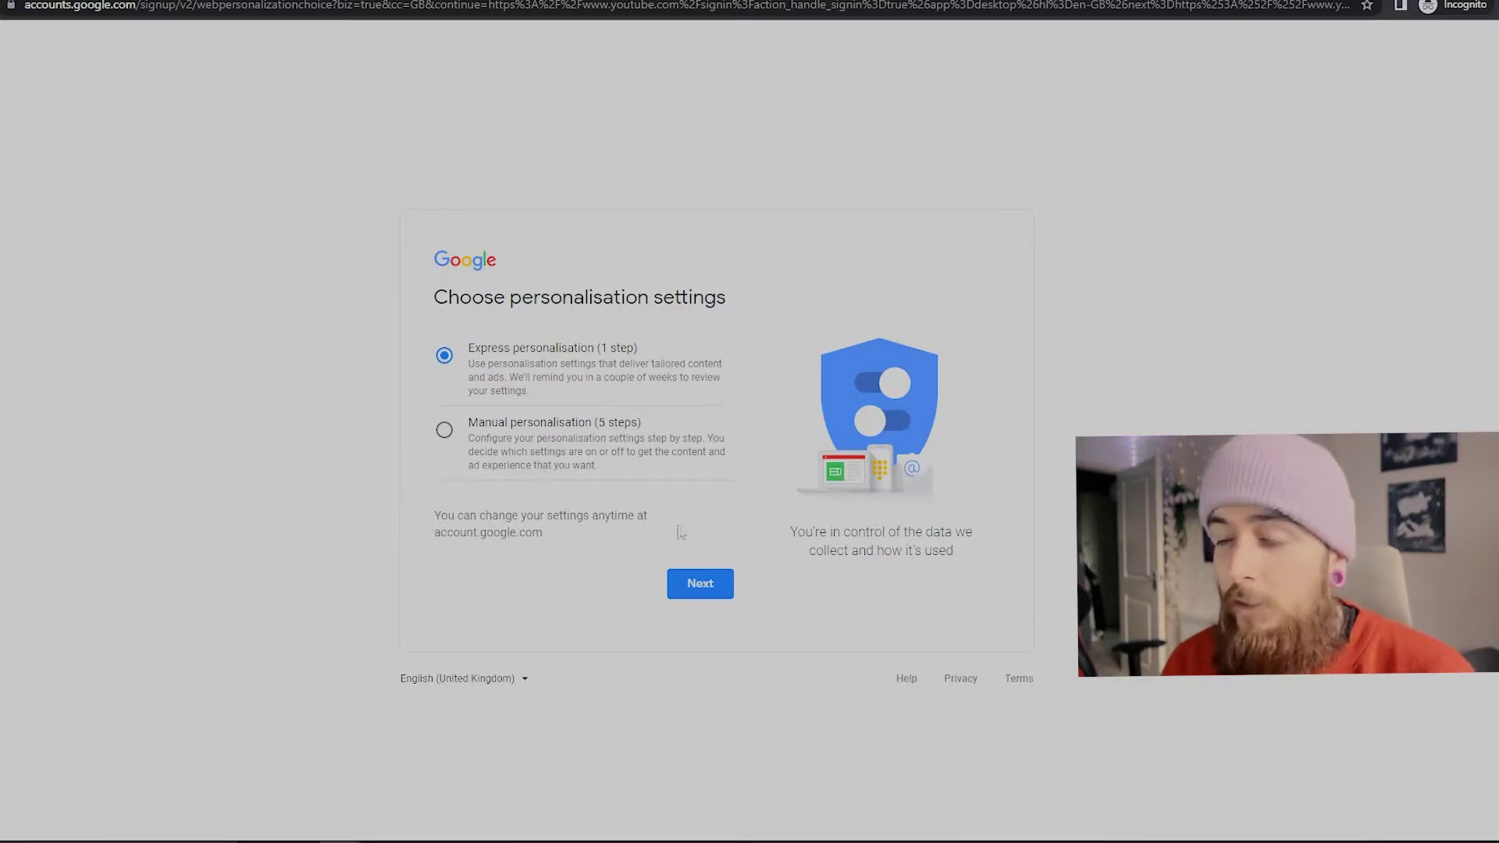
pyautogui.click(700, 584)
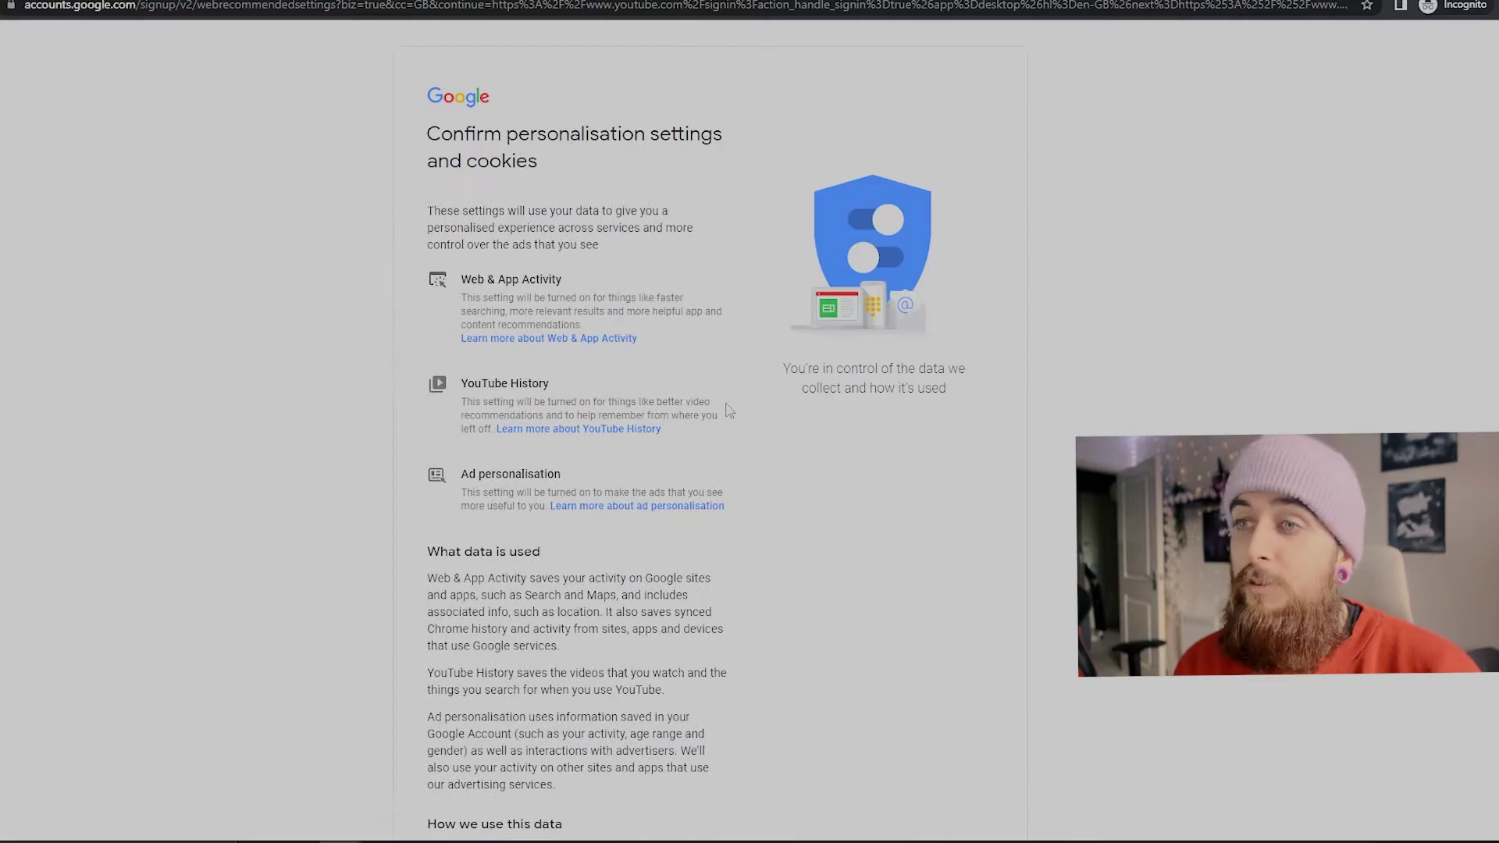
pyautogui.scroll(-15, 728, 410)
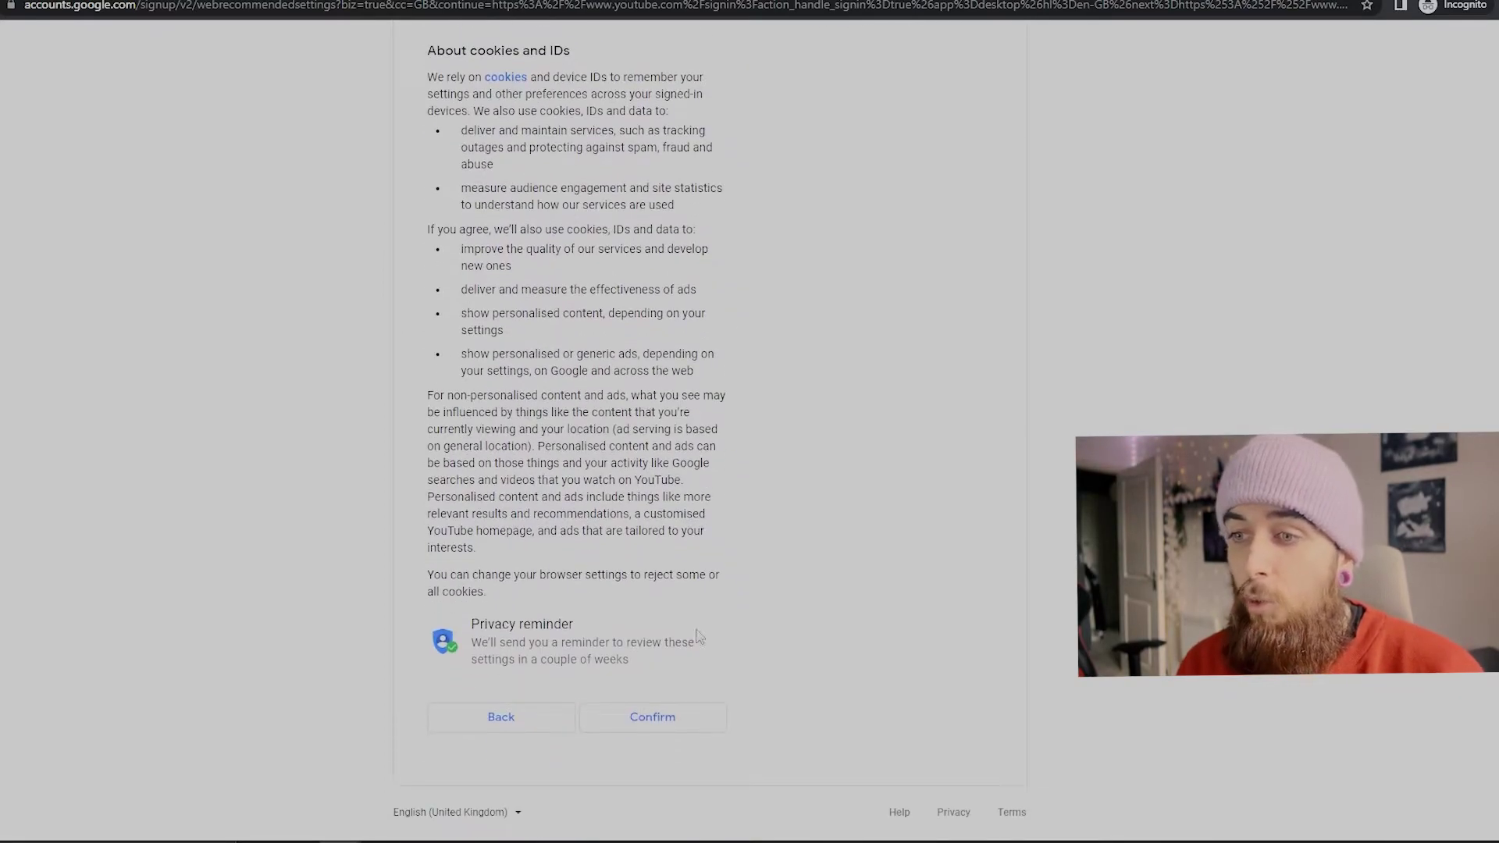
pyautogui.click(654, 715)
pyautogui.scroll(-10, 672, 640)
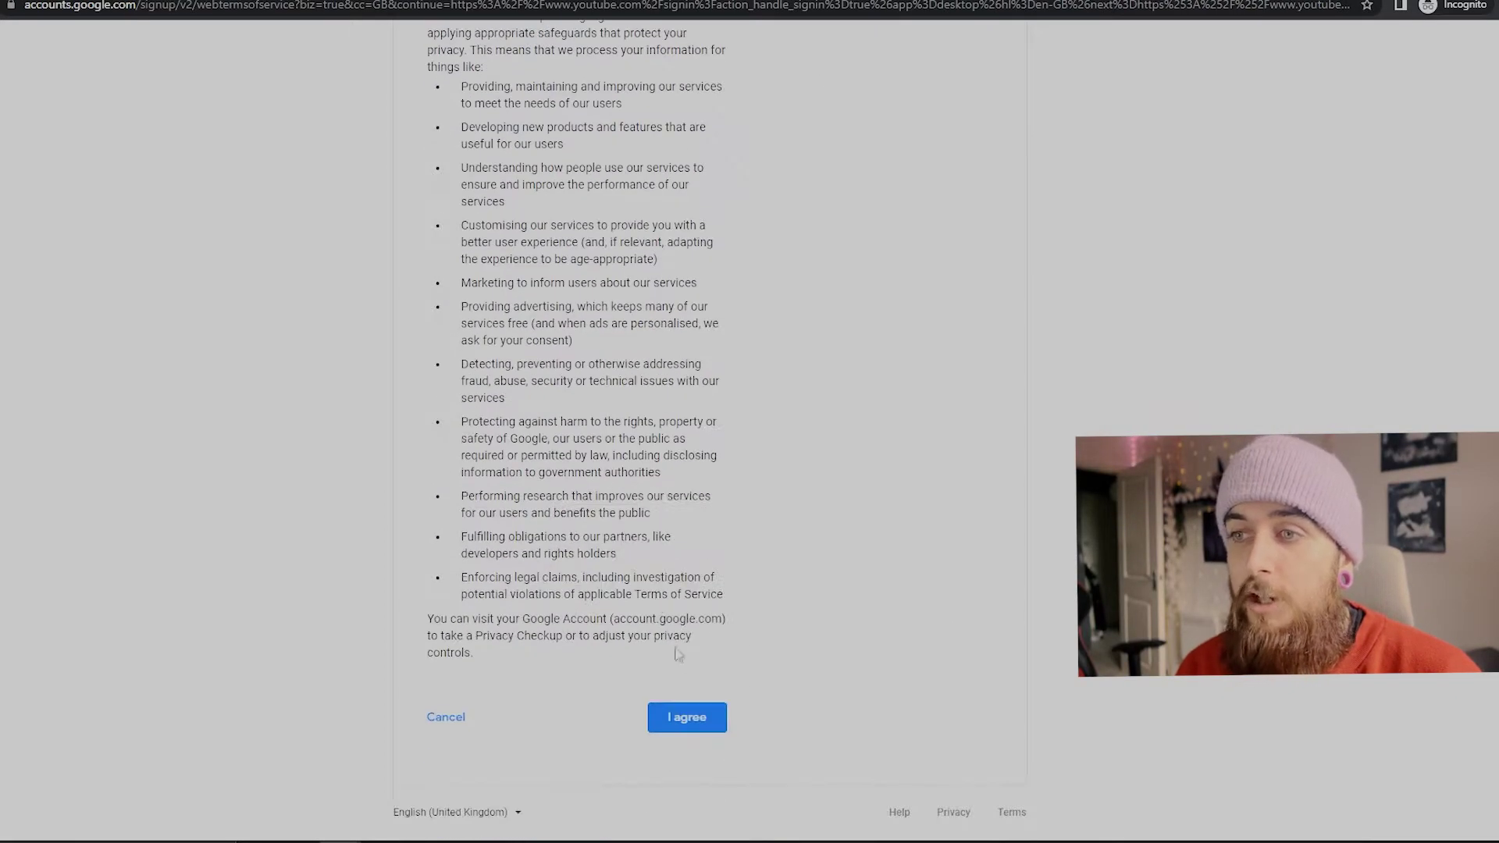
pyautogui.click(693, 724)
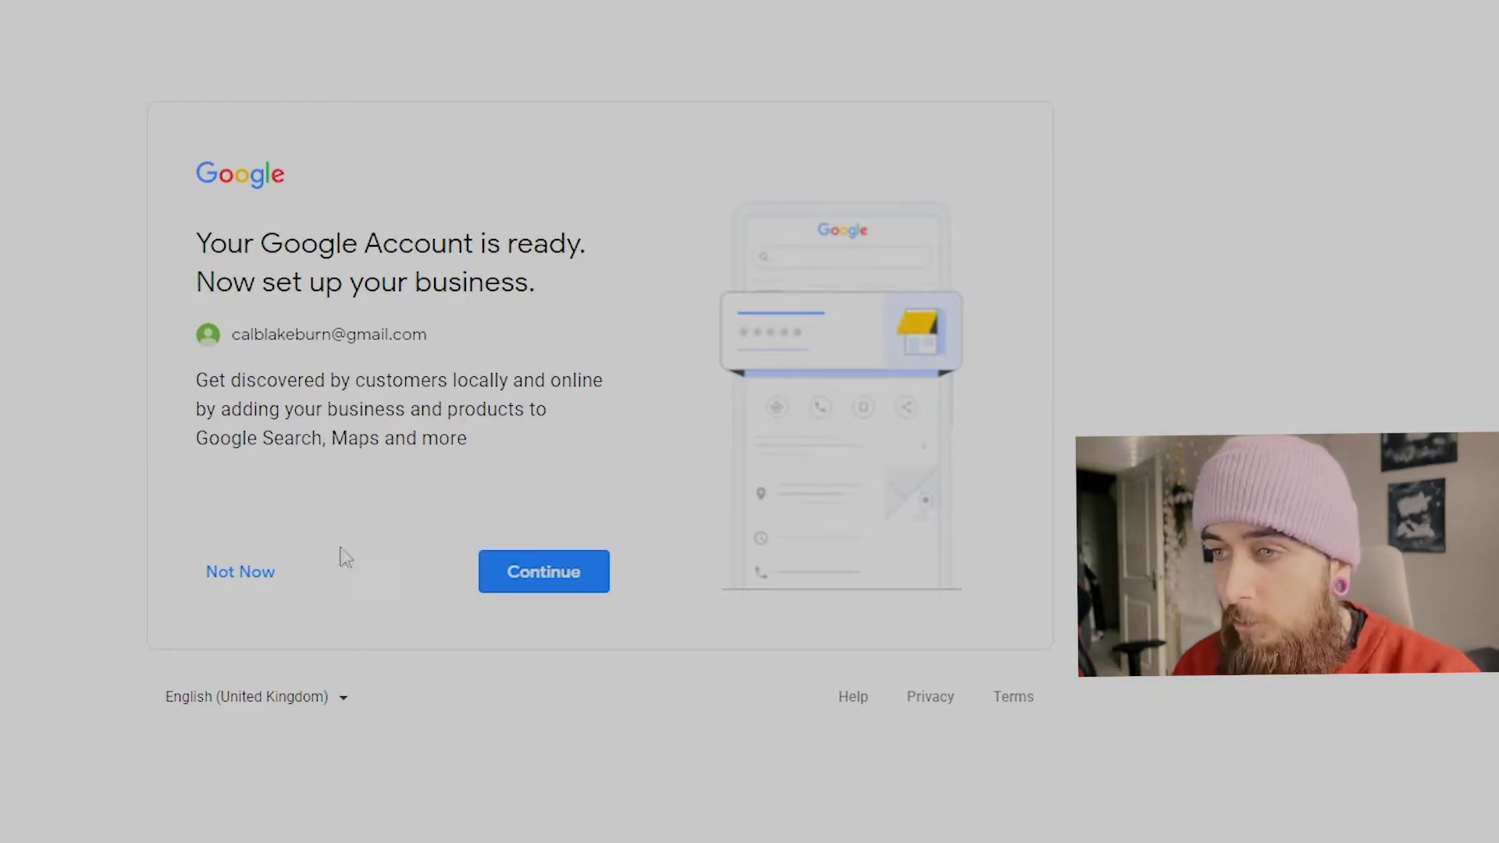
# Step: Skip the business profile with Not Now and choose Create a channel from the avatar menu
pyautogui.click(251, 582)
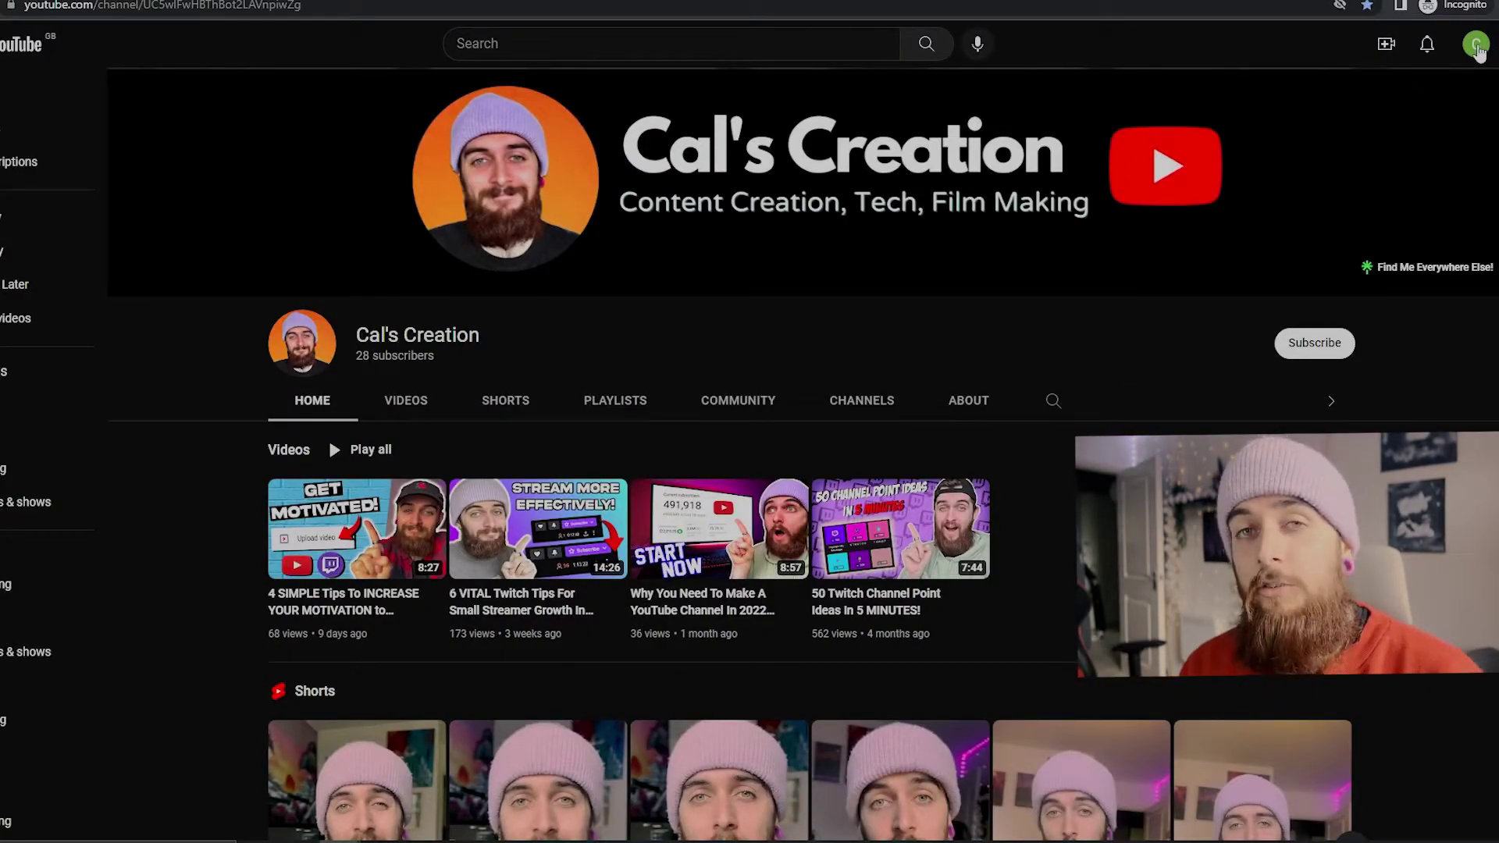
pyautogui.click(1475, 46)
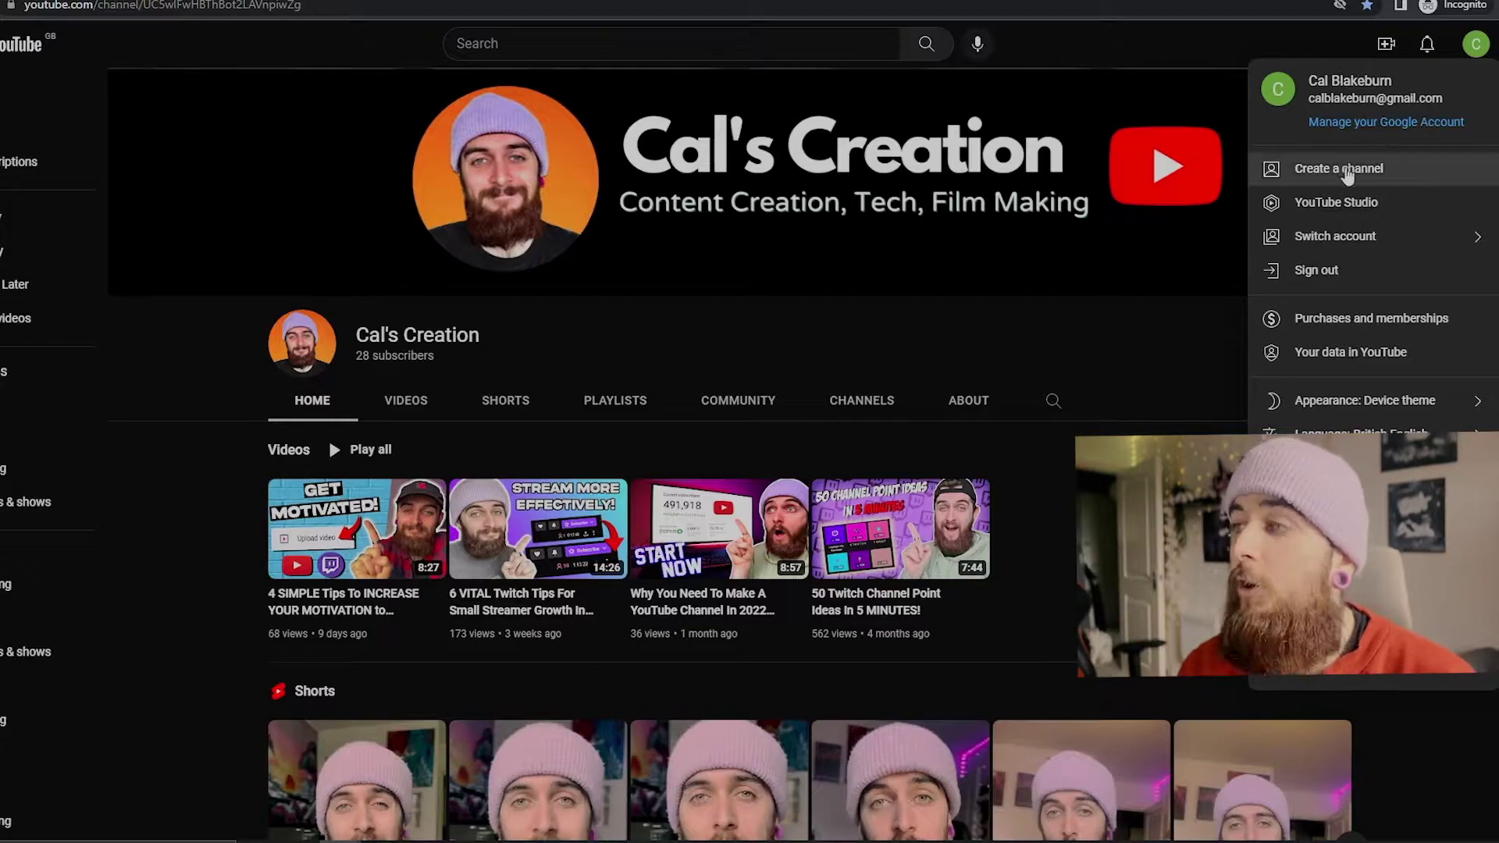
pyautogui.click(1347, 174)
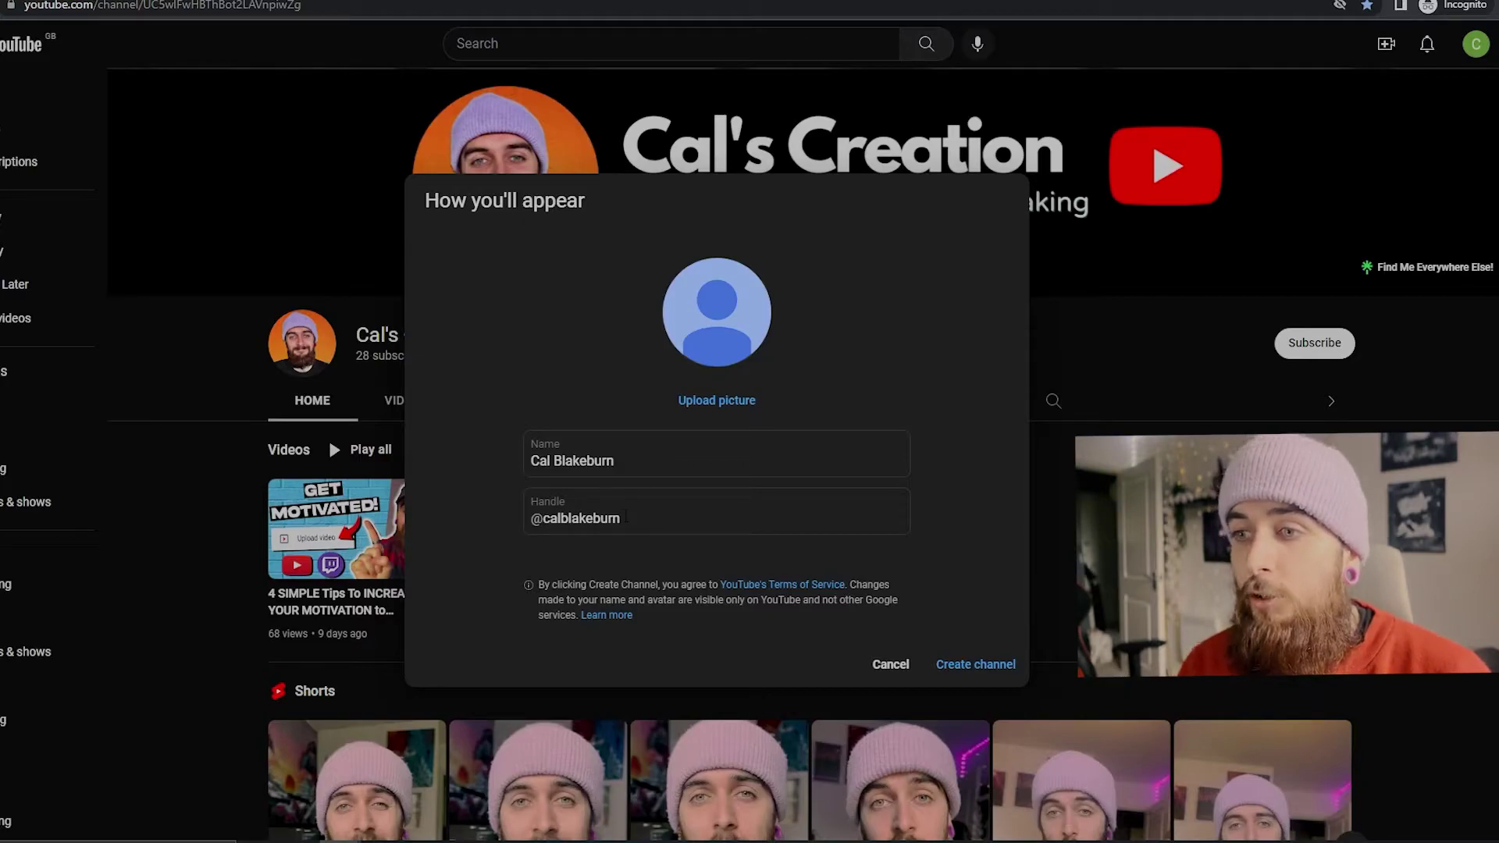
# Step: Edit the channel name and handle, create the channel, then browse its Channels, Playlists and Home tabs
pyautogui.doubleClick(625, 517)
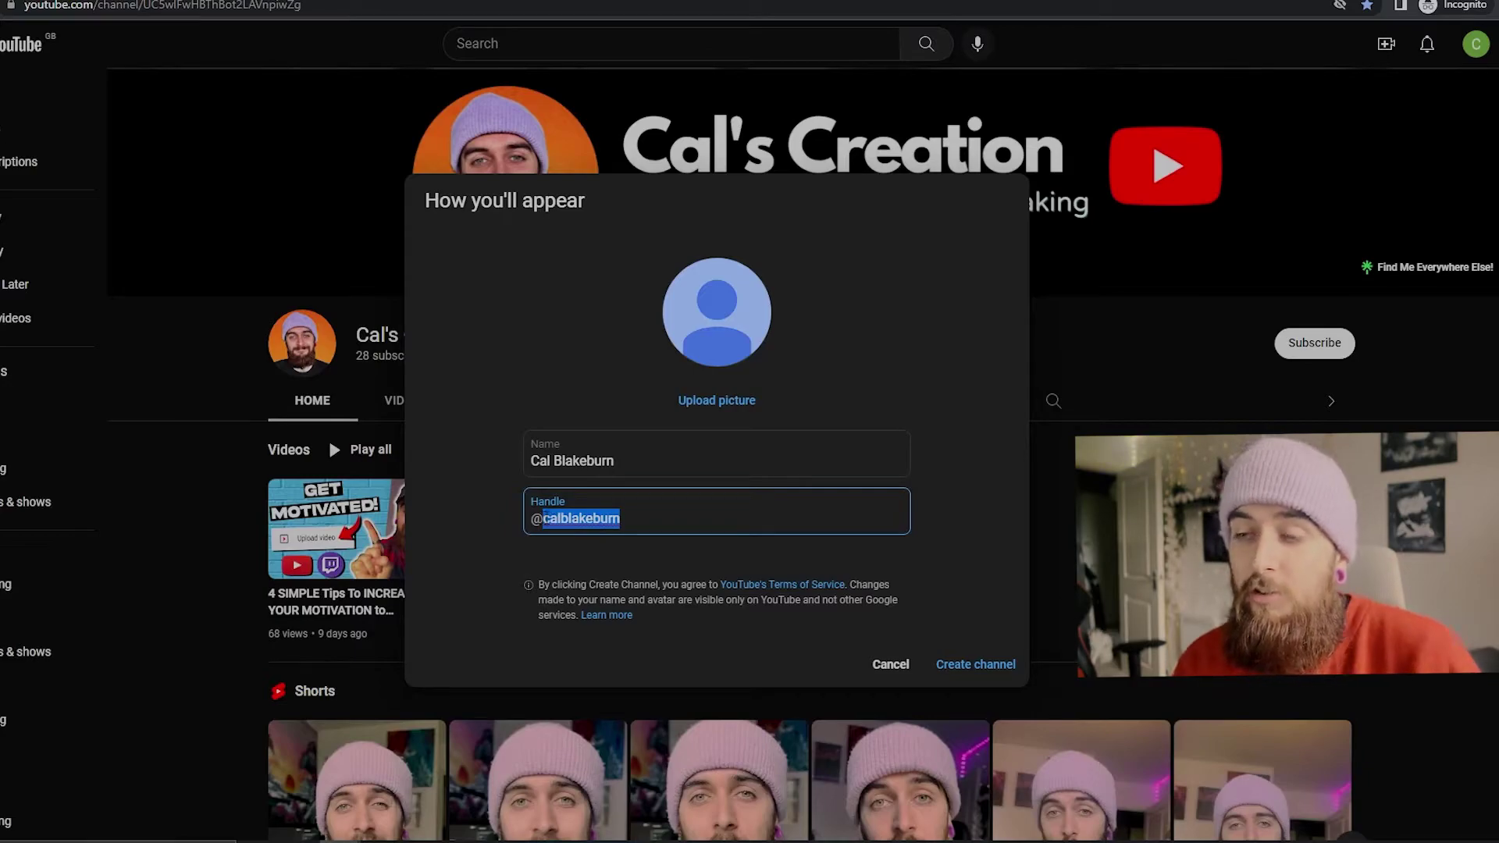
pyautogui.click(641, 459)
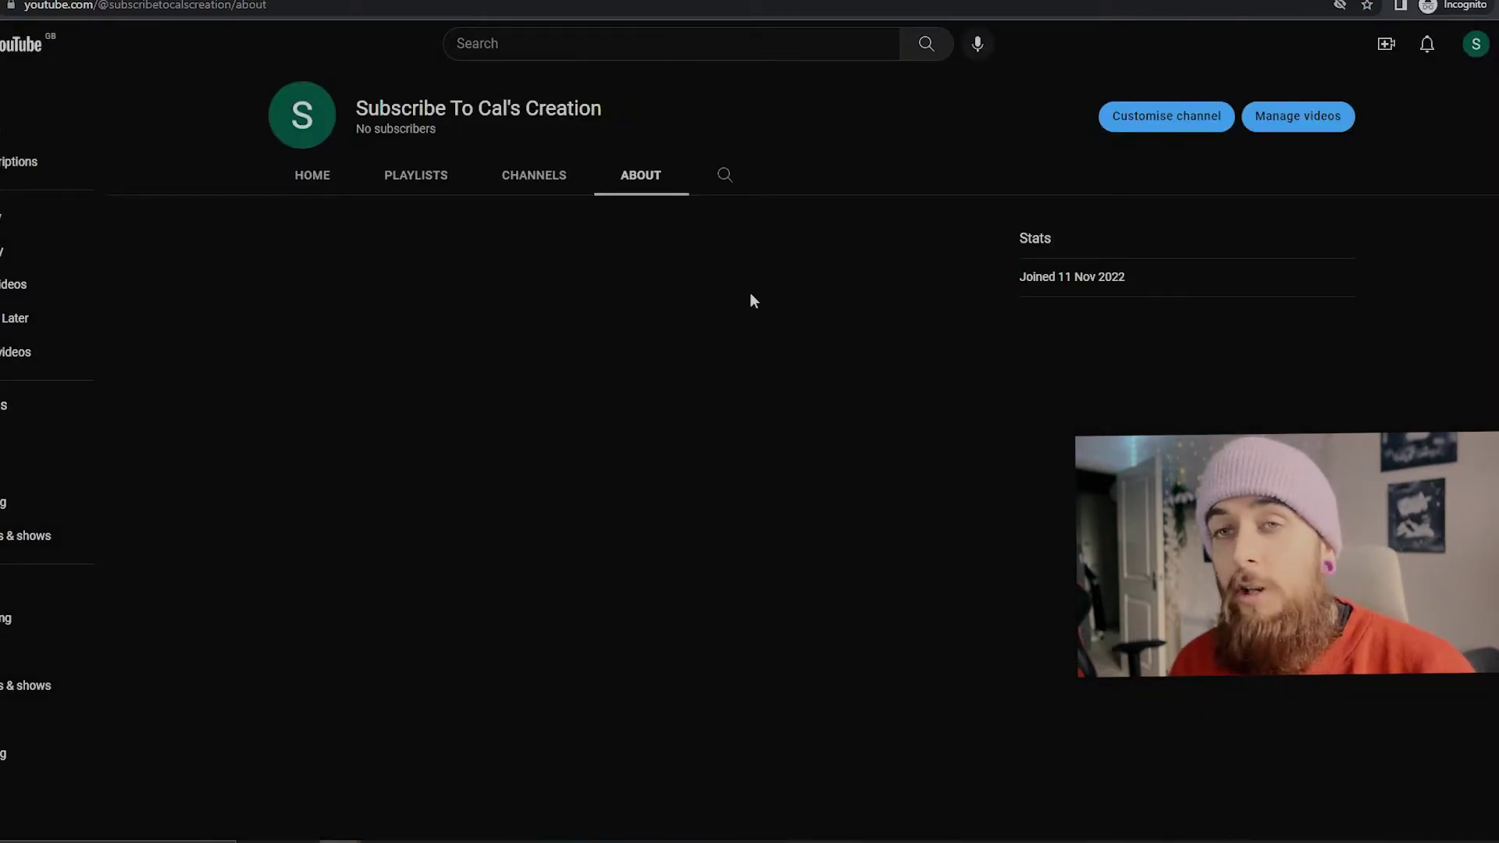
pyautogui.click(541, 180)
pyautogui.click(413, 181)
pyautogui.click(327, 180)
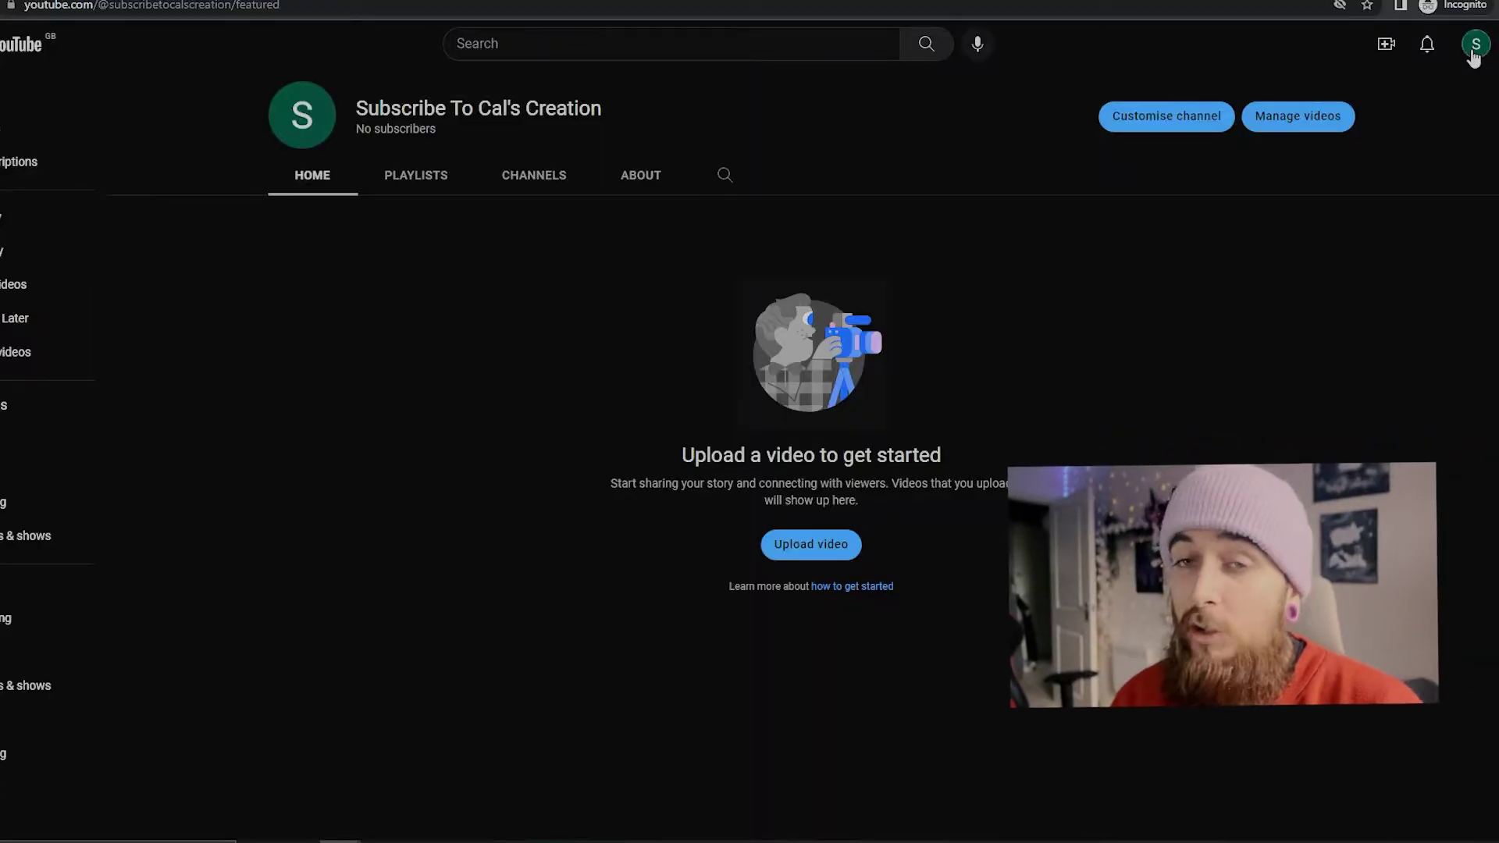
# Step: Open Settings from the avatar menu to see the account's new YouTube channel
pyautogui.click(1475, 46)
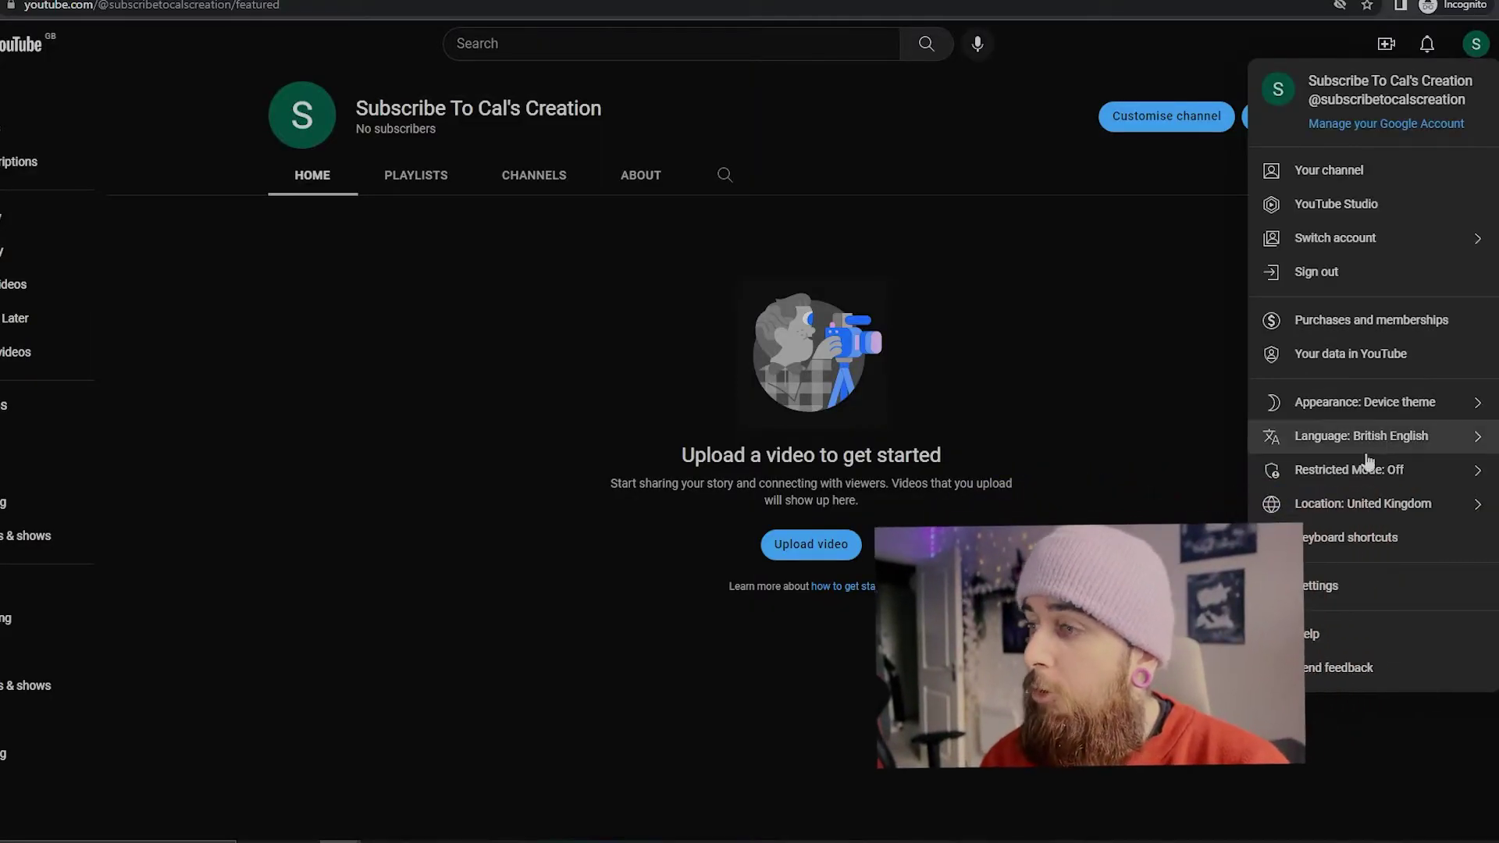
pyautogui.click(1318, 587)
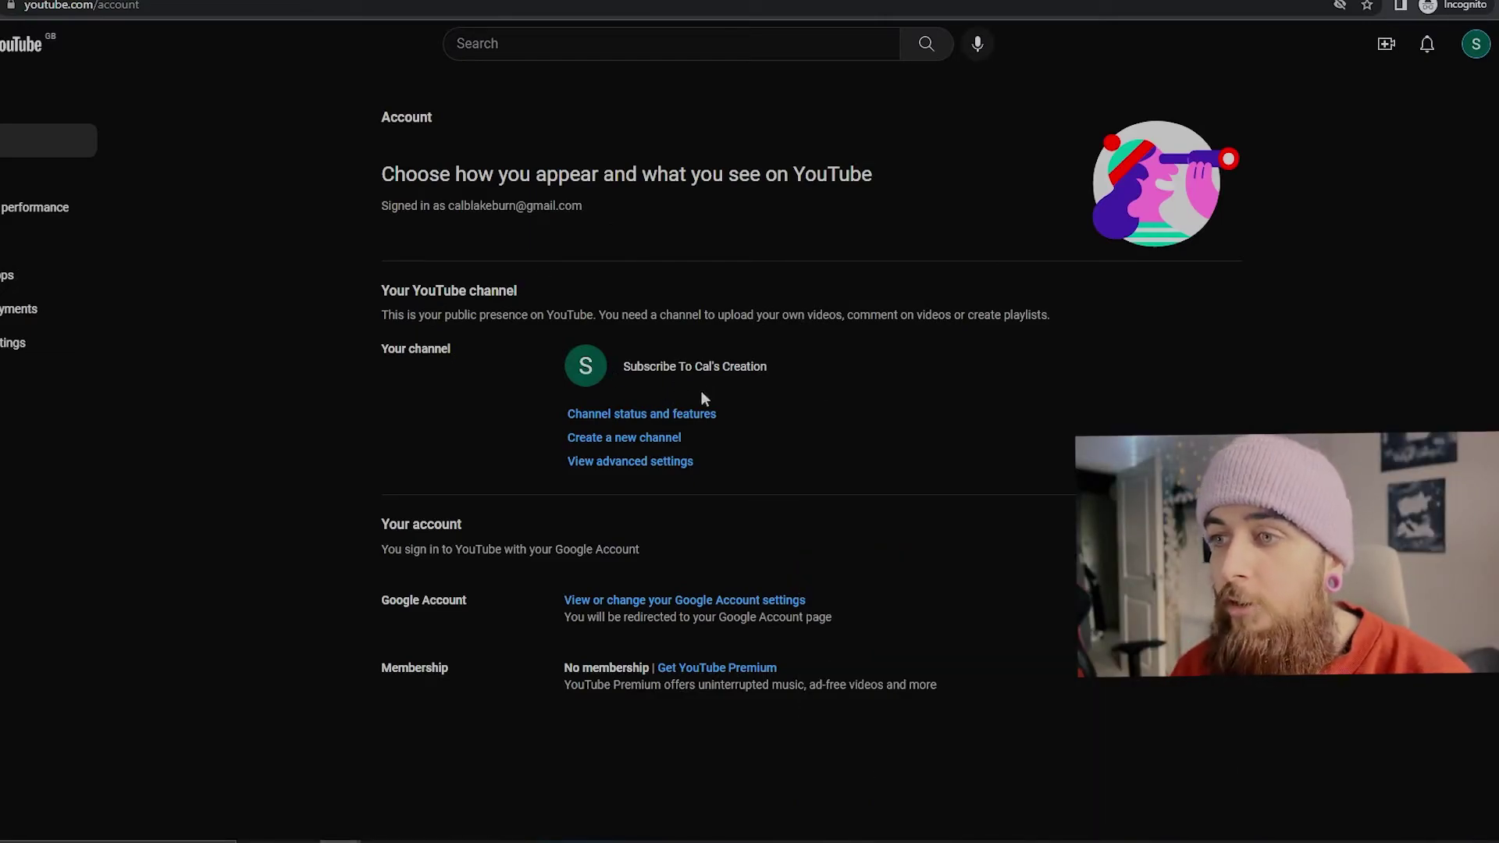
# Step: Open Channel status and features, dismiss the Studio welcome, and expand Intermediate and Advanced features requirements
pyautogui.click(650, 426)
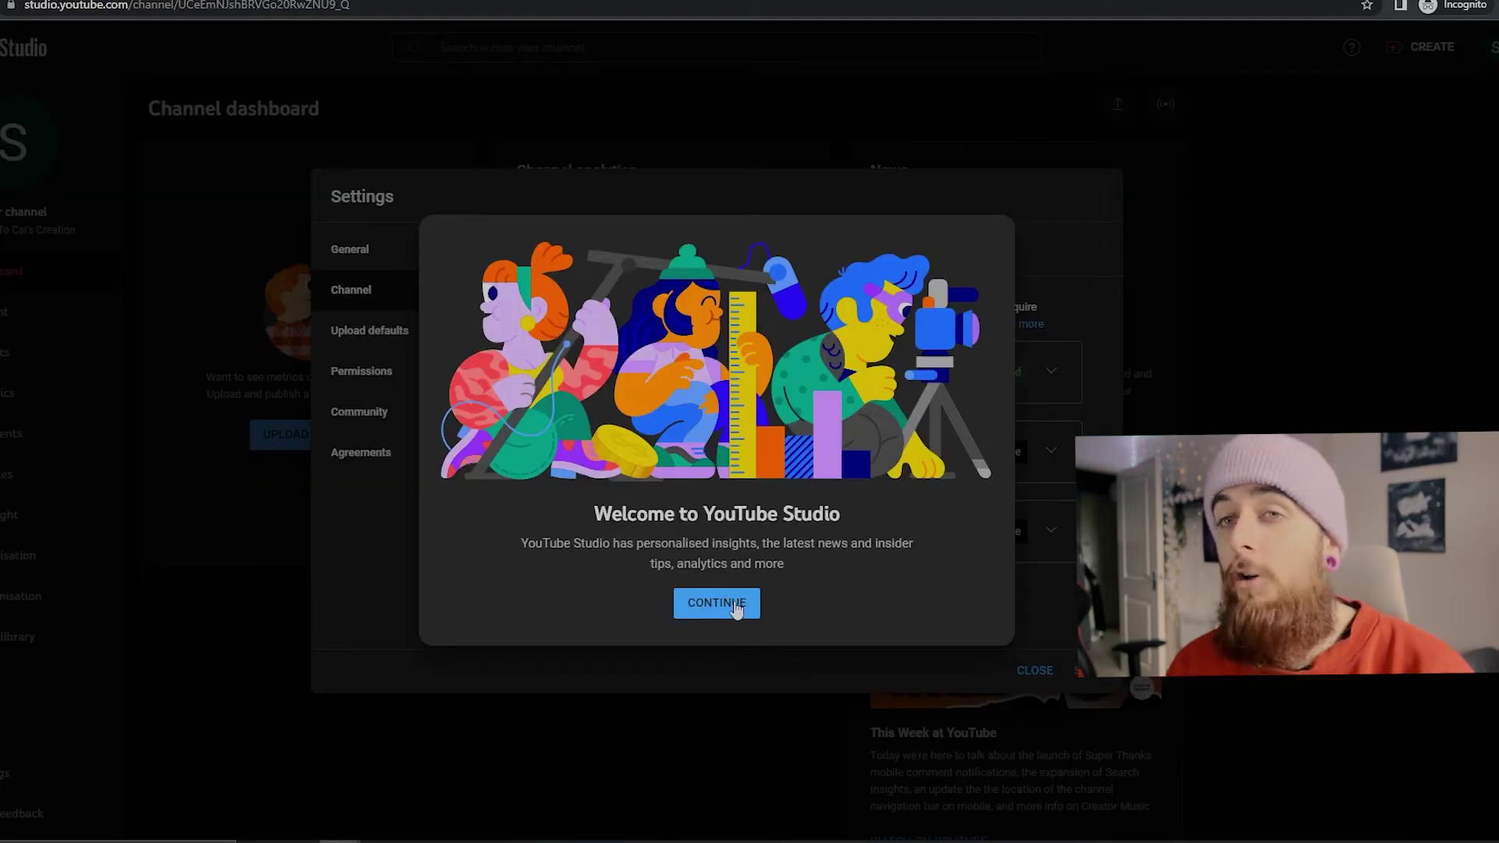
pyautogui.click(739, 609)
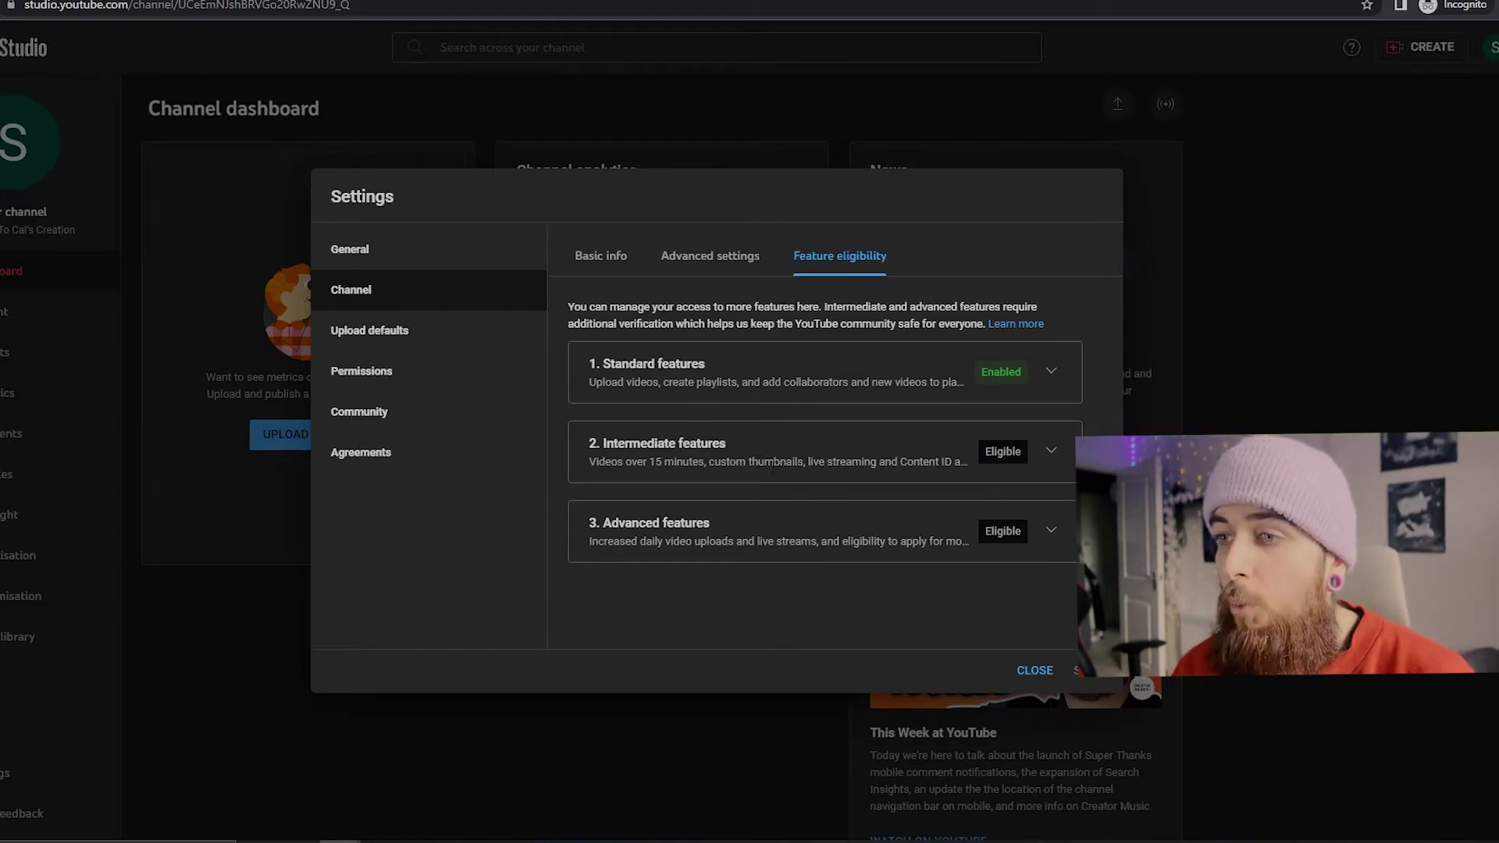
pyautogui.click(1056, 454)
pyautogui.scroll(-2, 1015, 437)
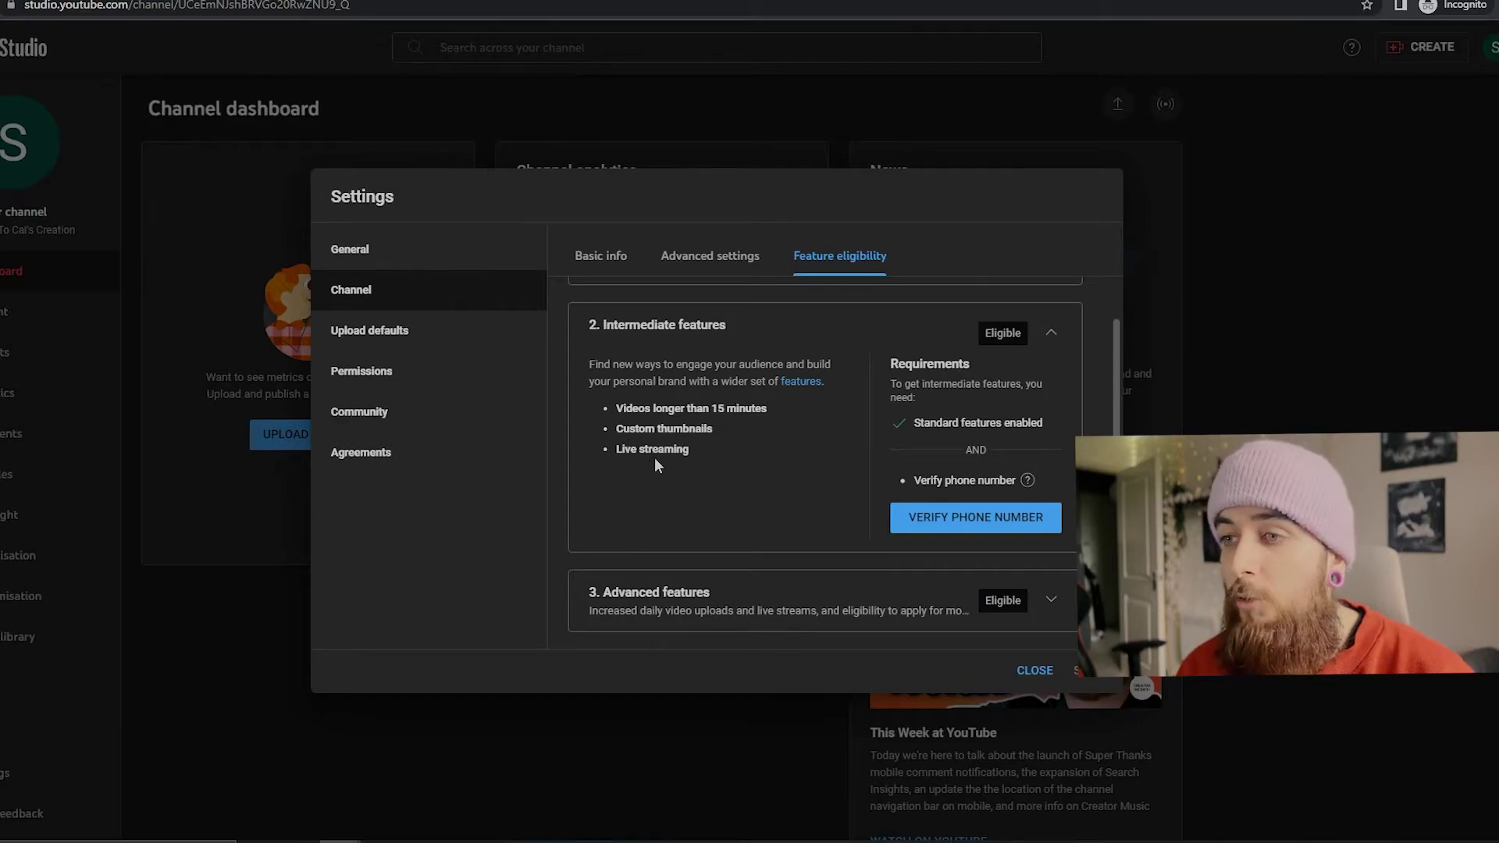
pyautogui.click(1054, 604)
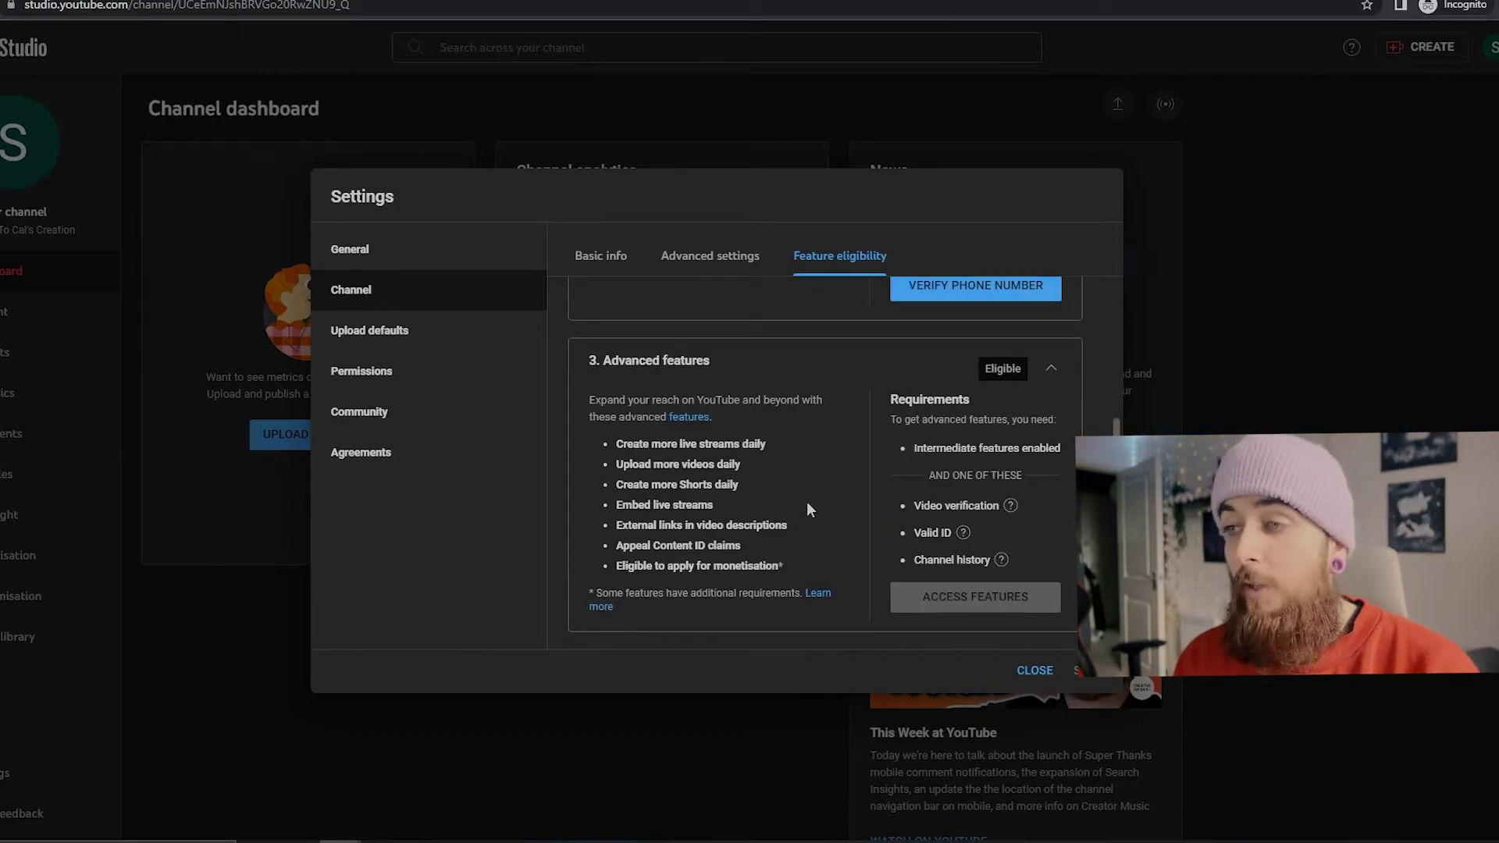
pyautogui.moveTo(807, 564); pyautogui.dragTo(590, 441)
pyautogui.click(785, 481)
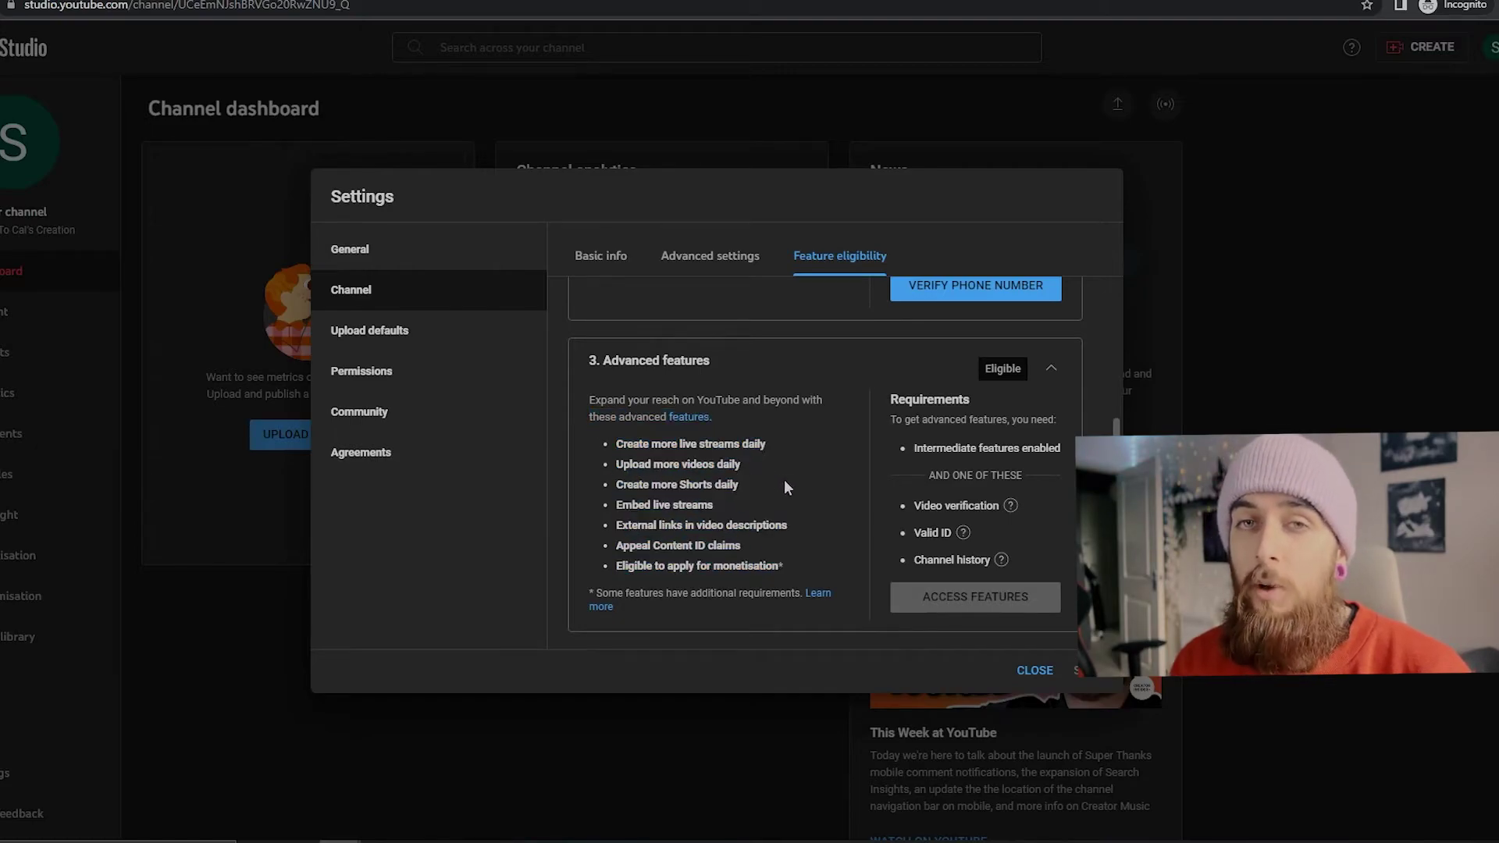